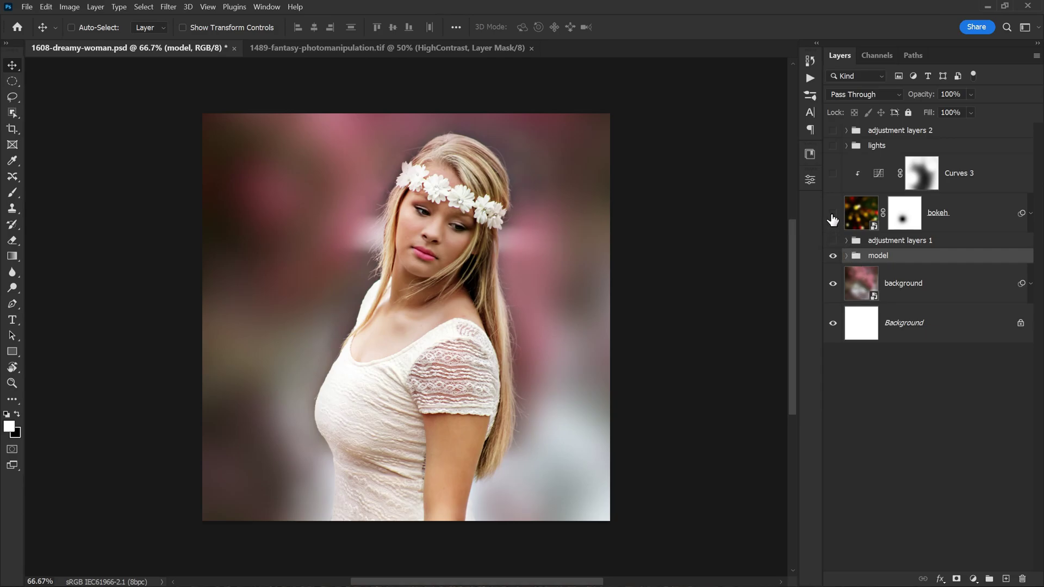
# - Turn on the bokeh layer, lights group and adjustment layers 2 group for a glowing bokeh finish
pyautogui.click(832, 213)
pyautogui.click(832, 146)
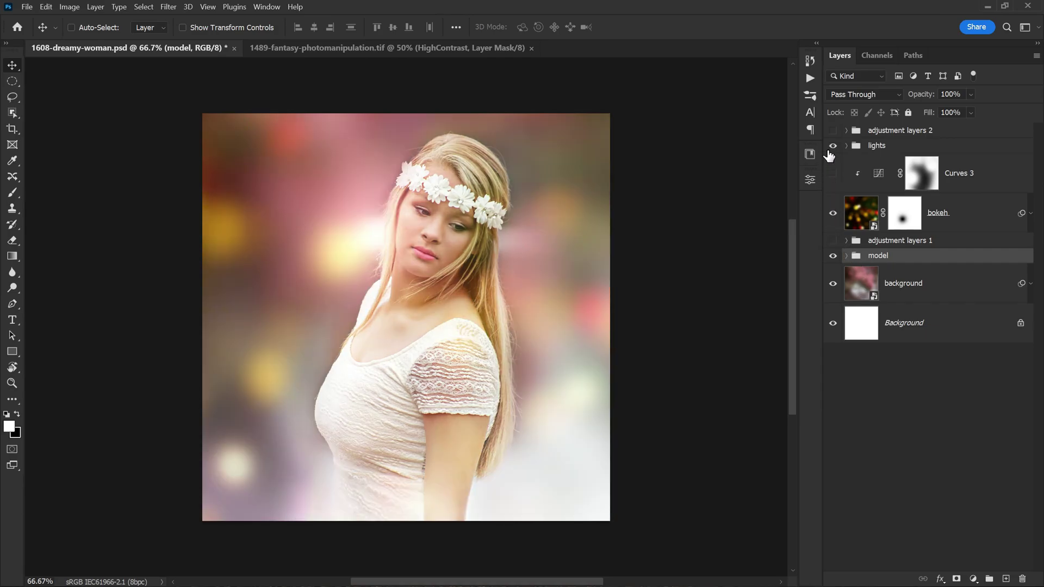
pyautogui.click(832, 131)
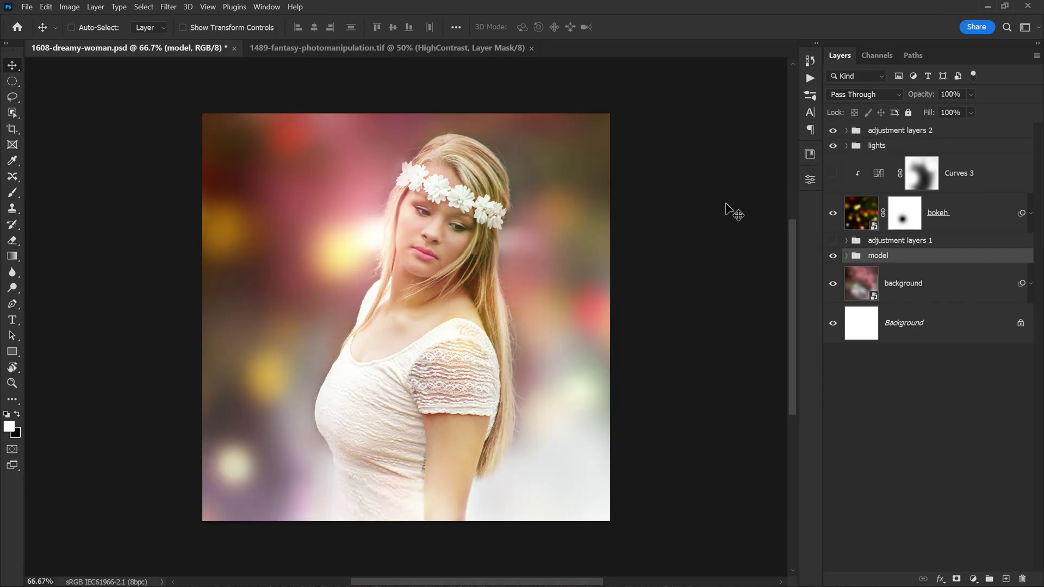
# - In the fantasy document, solo the Background layer, toggle it, then restore the full composite
pyautogui.click(478, 50)
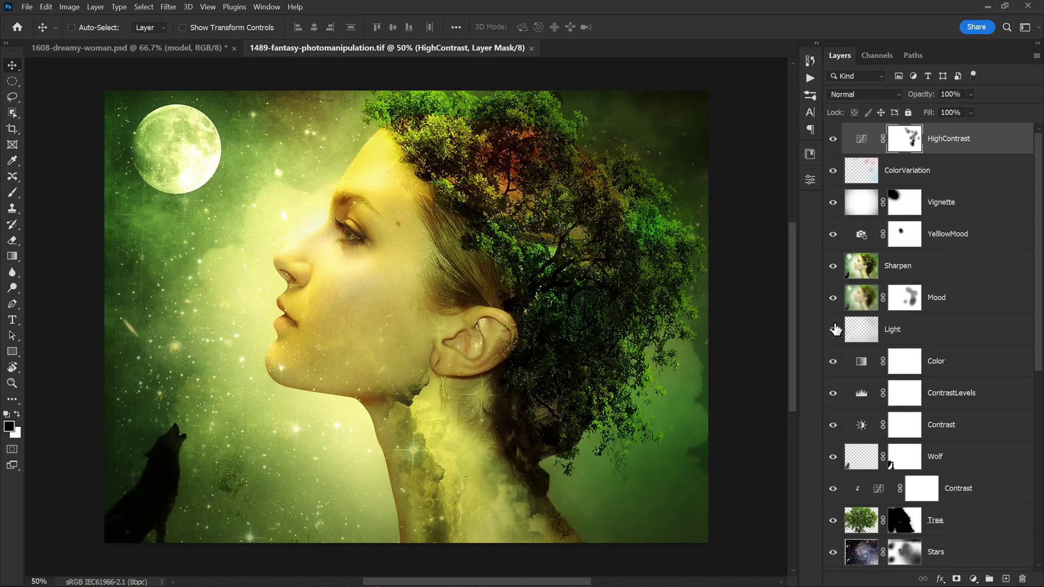
pyautogui.scroll(-10, 843, 539)
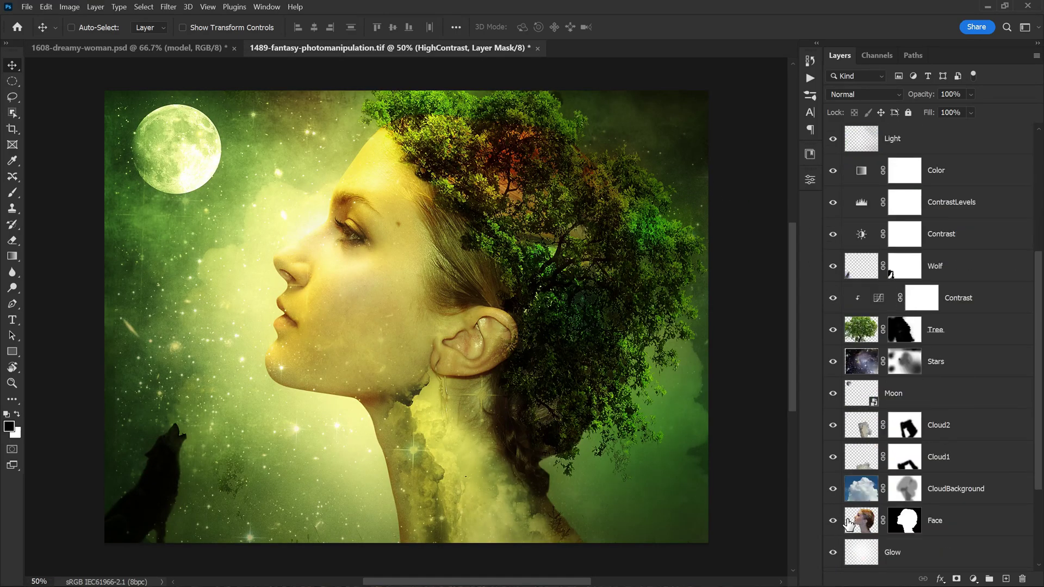
pyautogui.keyDown('alt'); pyautogui.click(832, 555); pyautogui.keyUp('alt')
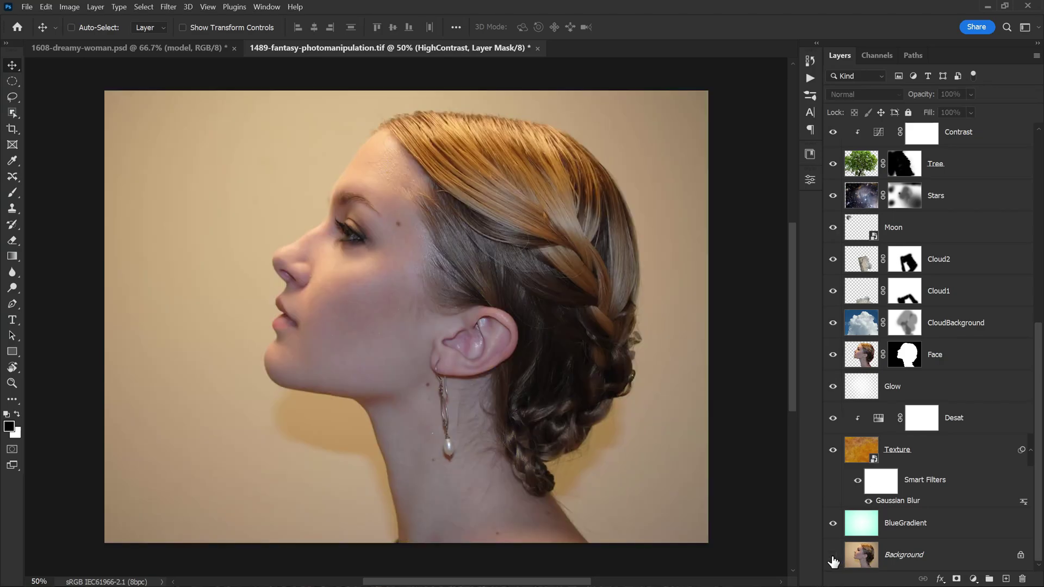
pyautogui.keyDown('alt'); pyautogui.click(833, 555); pyautogui.keyUp('alt')
pyautogui.keyDown('alt'); pyautogui.click(832, 555); pyautogui.keyUp('alt')
pyautogui.keyDown('alt'); pyautogui.click(833, 555); pyautogui.keyUp('alt')
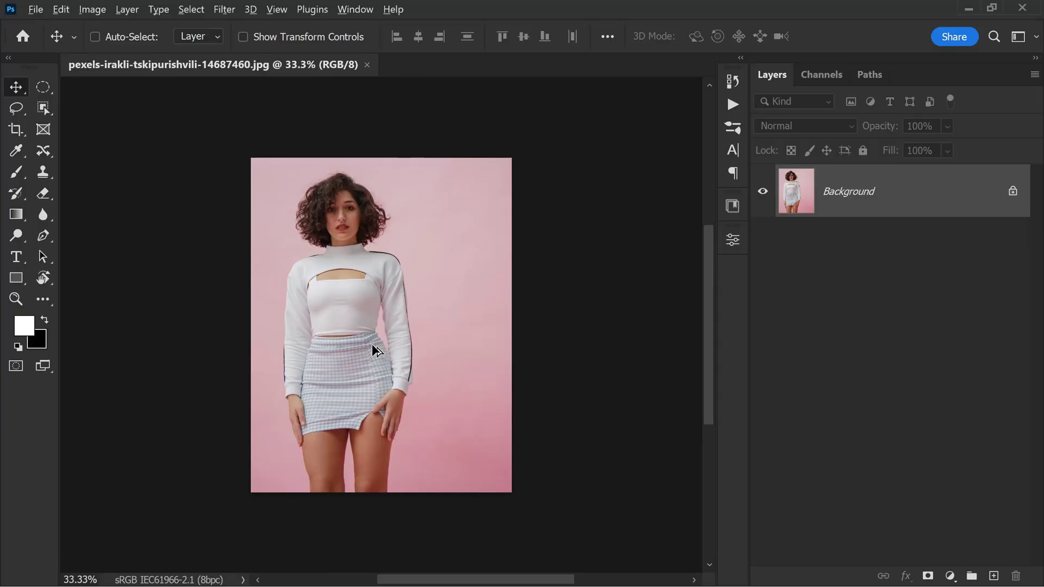
# - Duplicate Background into a Background copy layer and convert the copy to a smart object
pyautogui.scroll(2, 375, 351)
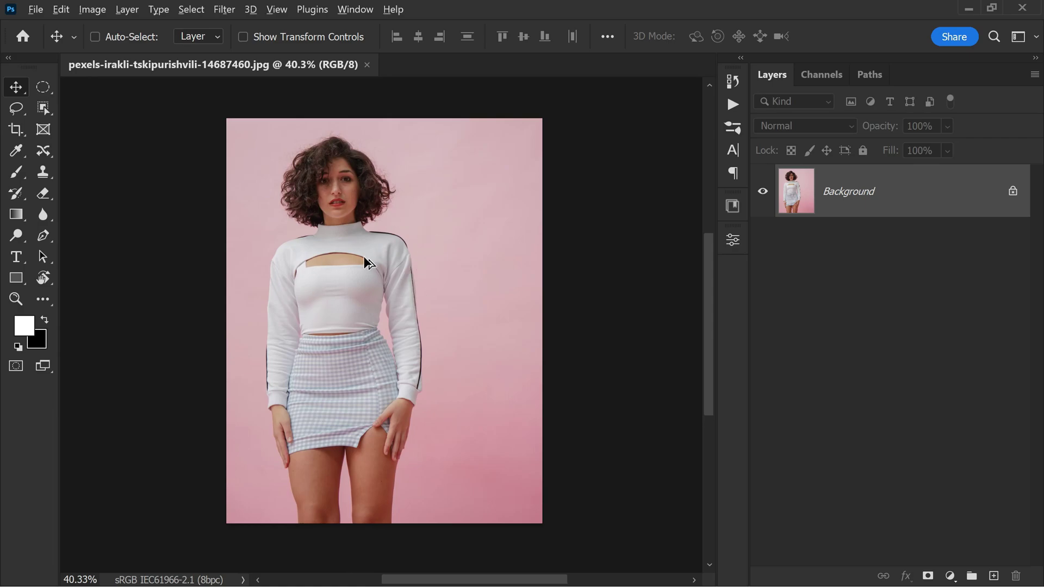
pyautogui.scroll(1, 359, 252)
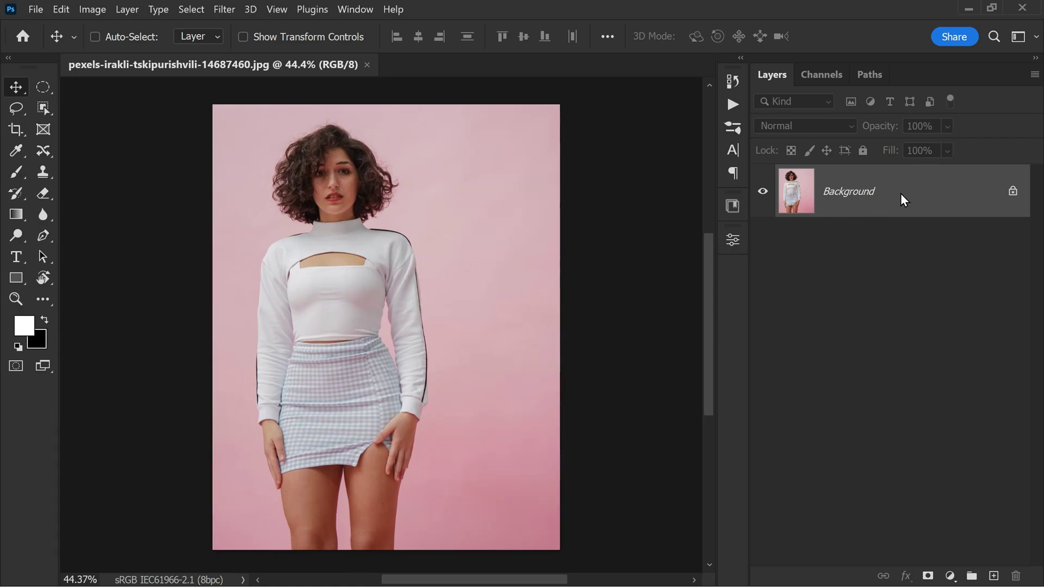
pyautogui.rightClick(878, 195)
pyautogui.click(975, 225)
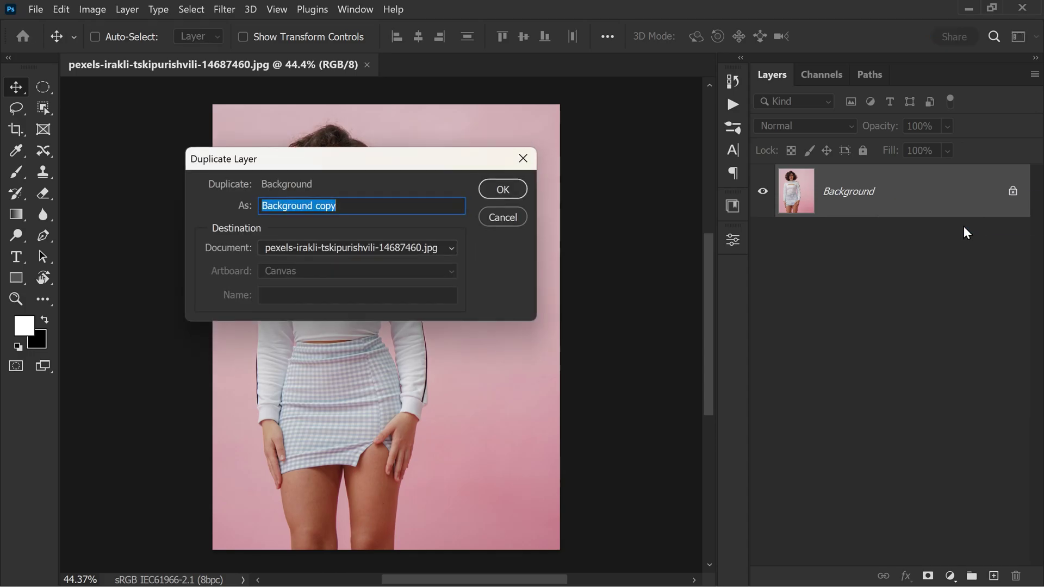
pyautogui.click(525, 192)
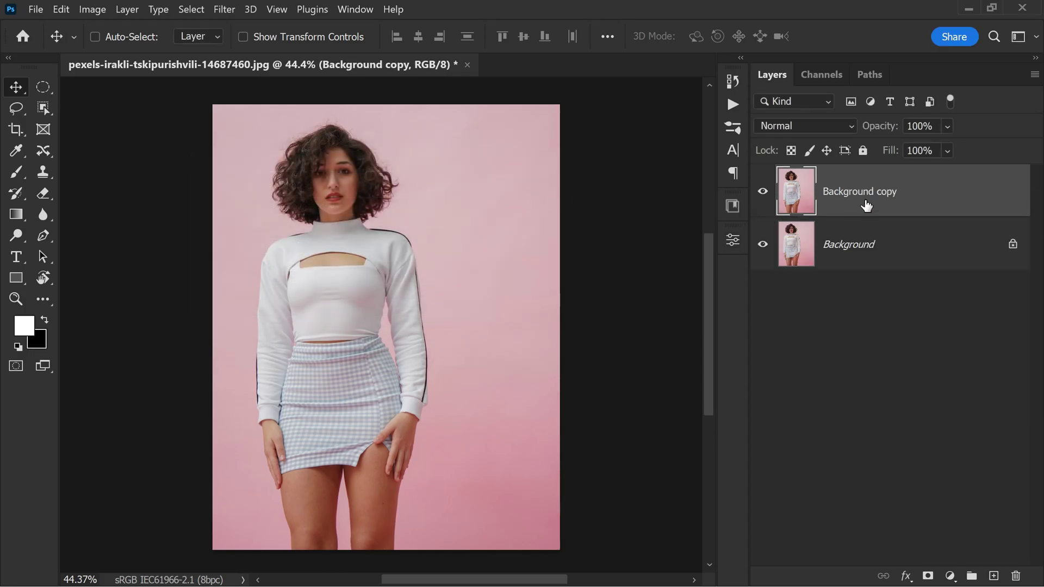
pyautogui.rightClick(909, 197)
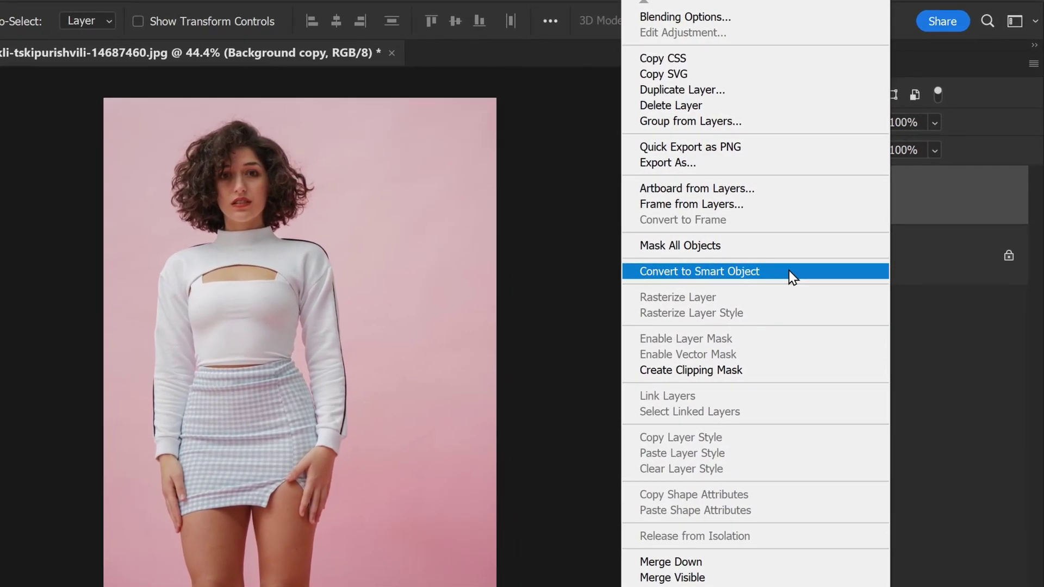
pyautogui.click(789, 271)
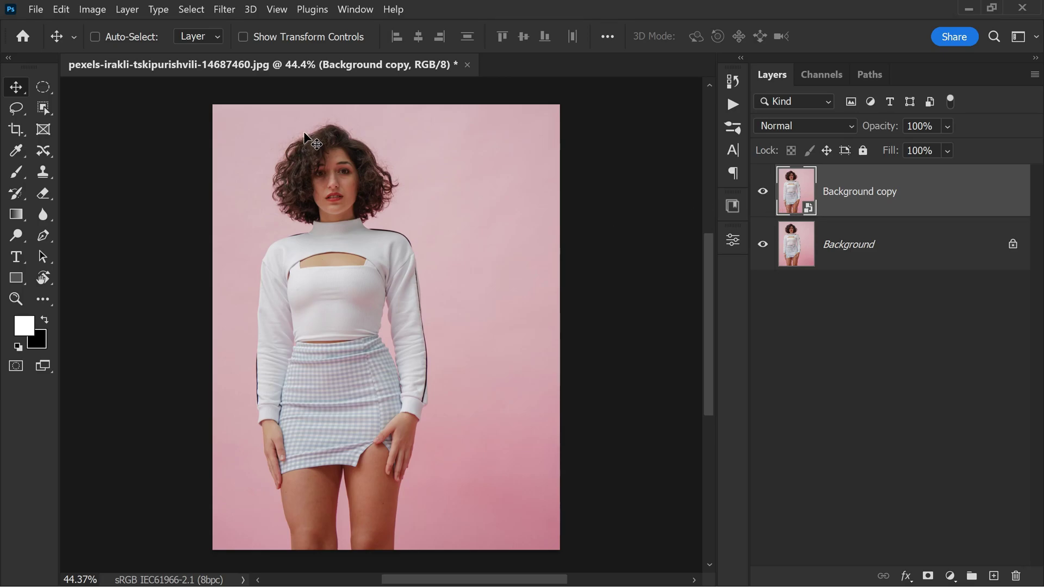
# - Apply Filter > Camera Raw Filter to the Background copy smart object
pyautogui.click(224, 10)
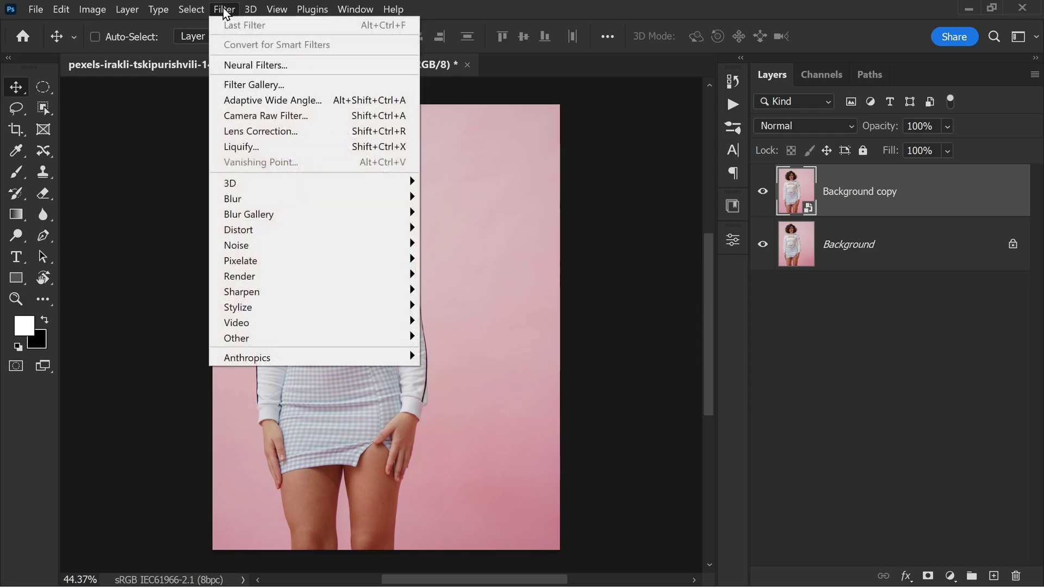
pyautogui.click(321, 116)
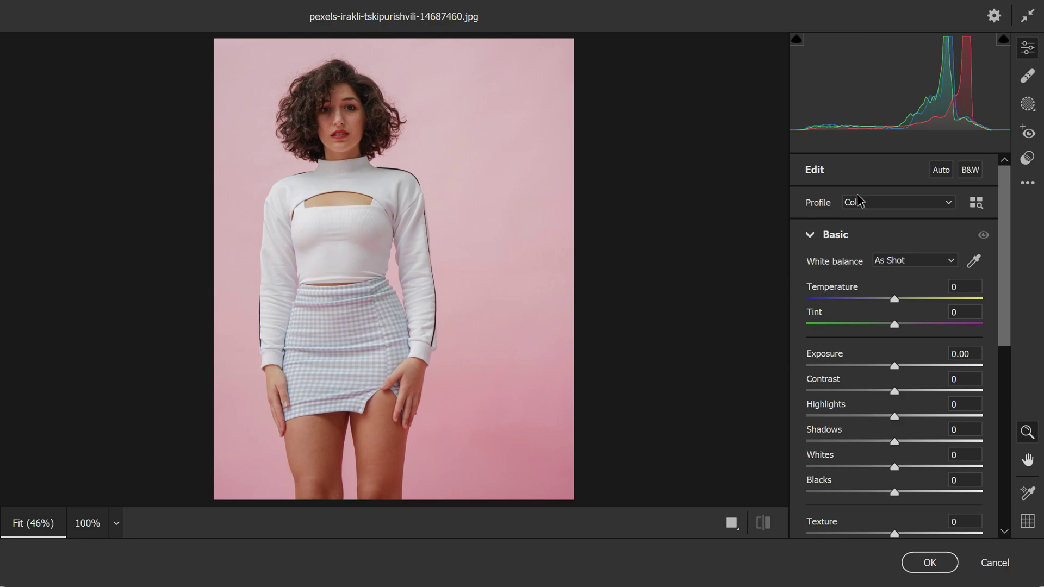
# - In Camera Raw Masking, start a new Objects mask
pyautogui.click(1028, 105)
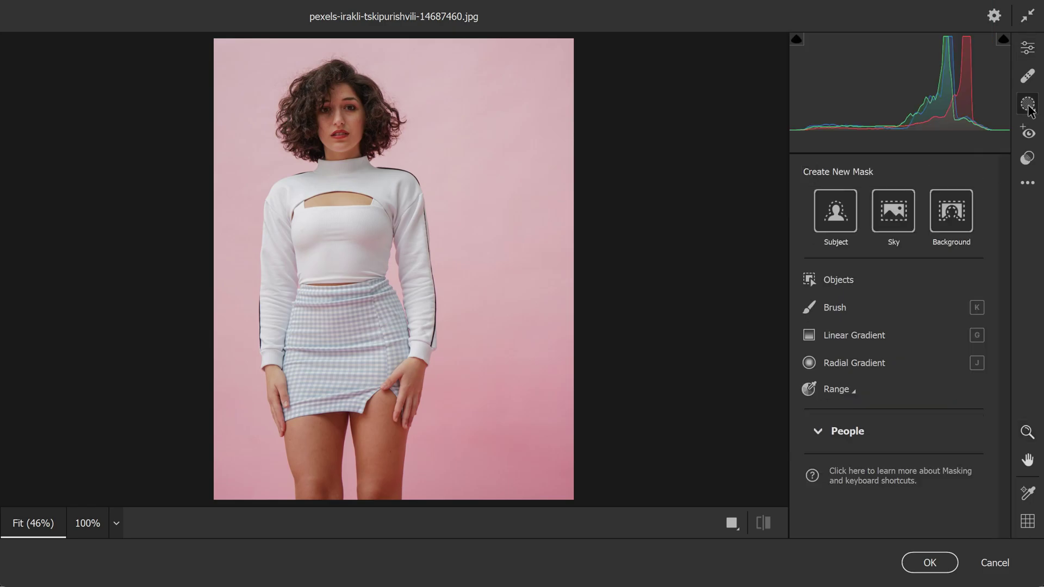
pyautogui.click(851, 286)
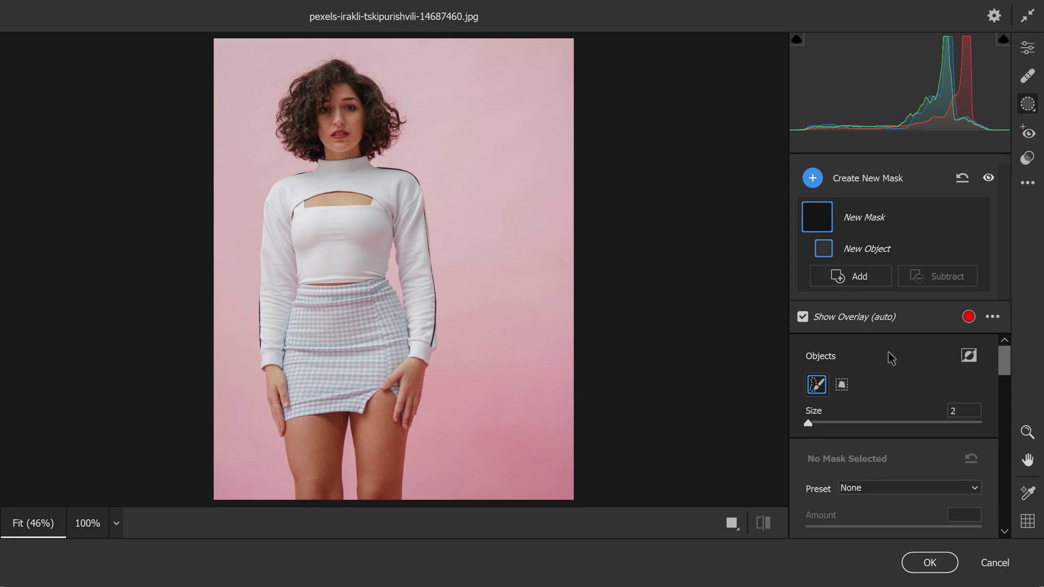
pyautogui.scroll(-1, 888, 356)
pyautogui.scroll(1, 888, 357)
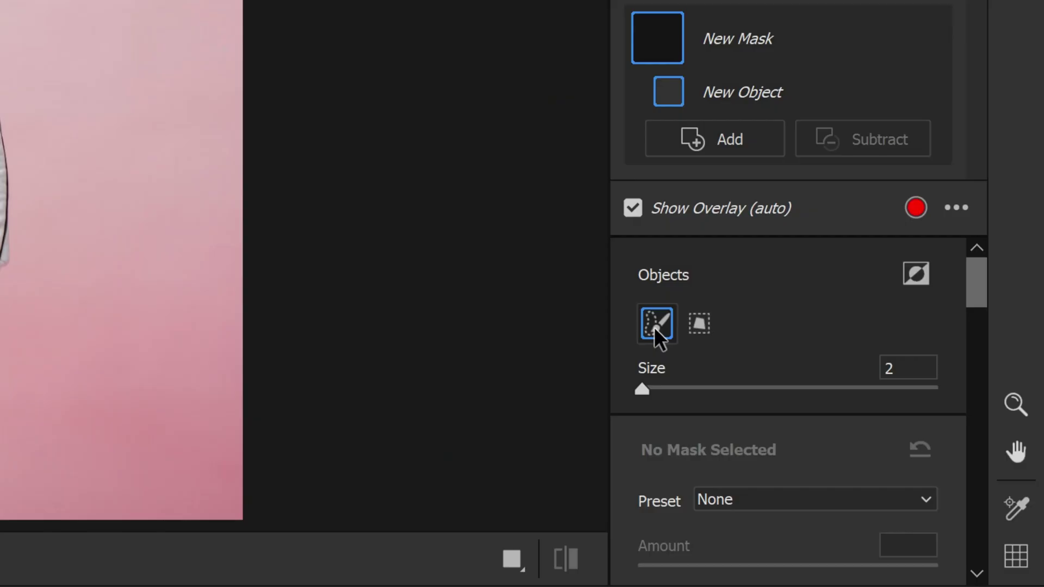
# - Compare Rectangle Select and Brush Select for the object mask, settling on Brush Select
pyautogui.click(698, 325)
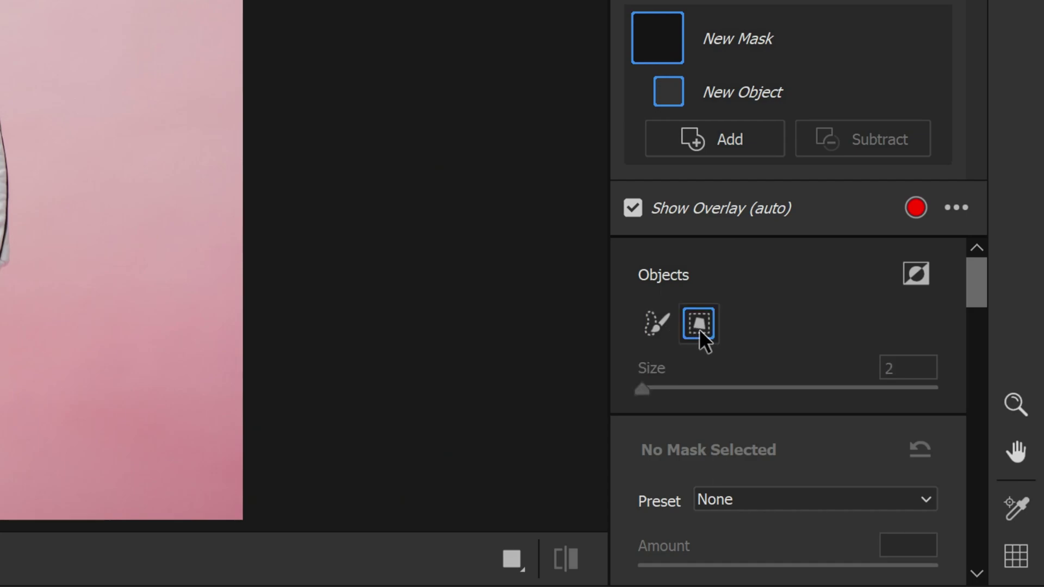
pyautogui.click(655, 326)
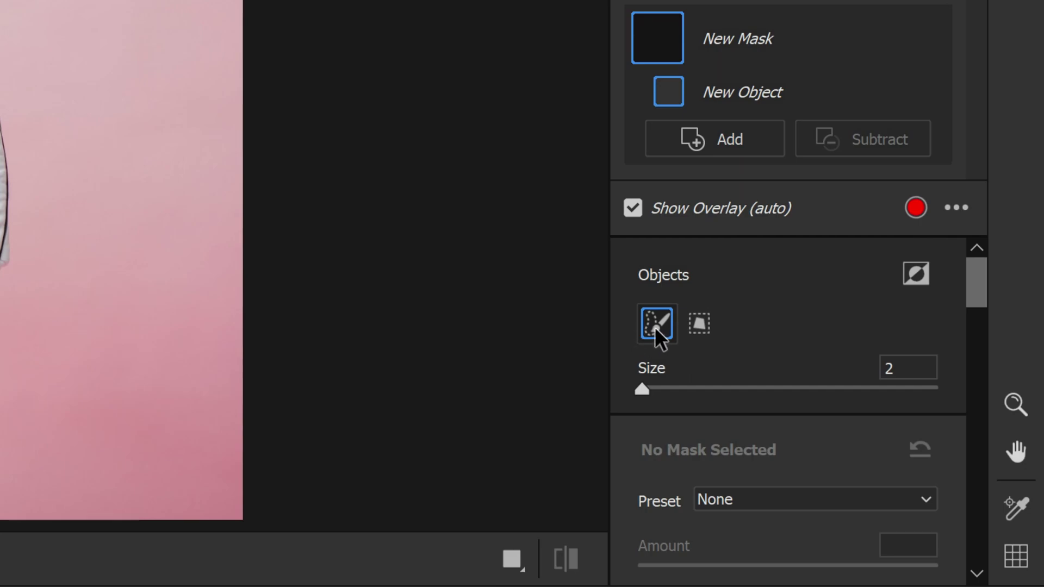
pyautogui.moveTo(655, 327)
pyautogui.click(698, 325)
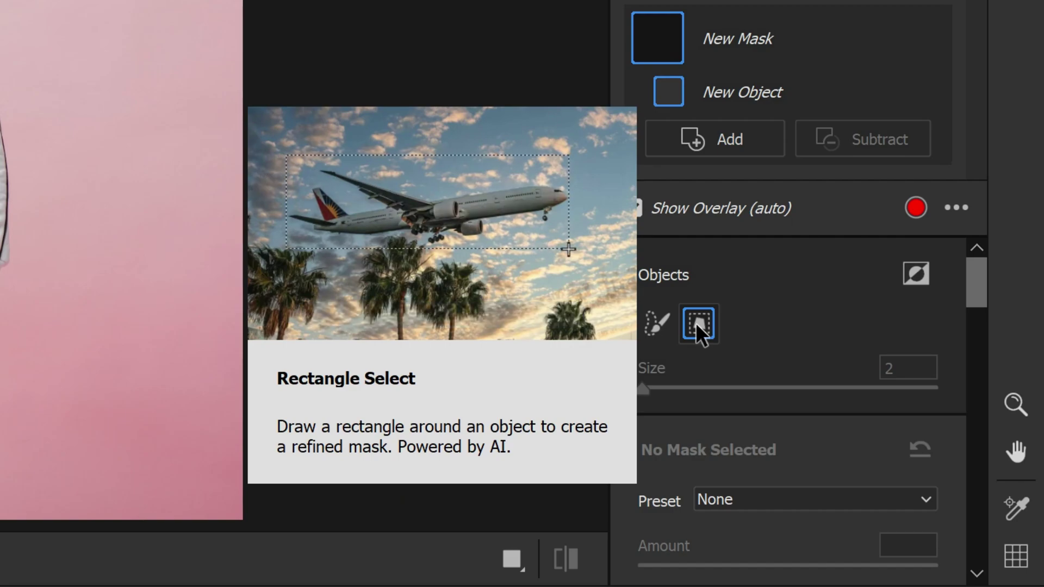
pyautogui.click(659, 325)
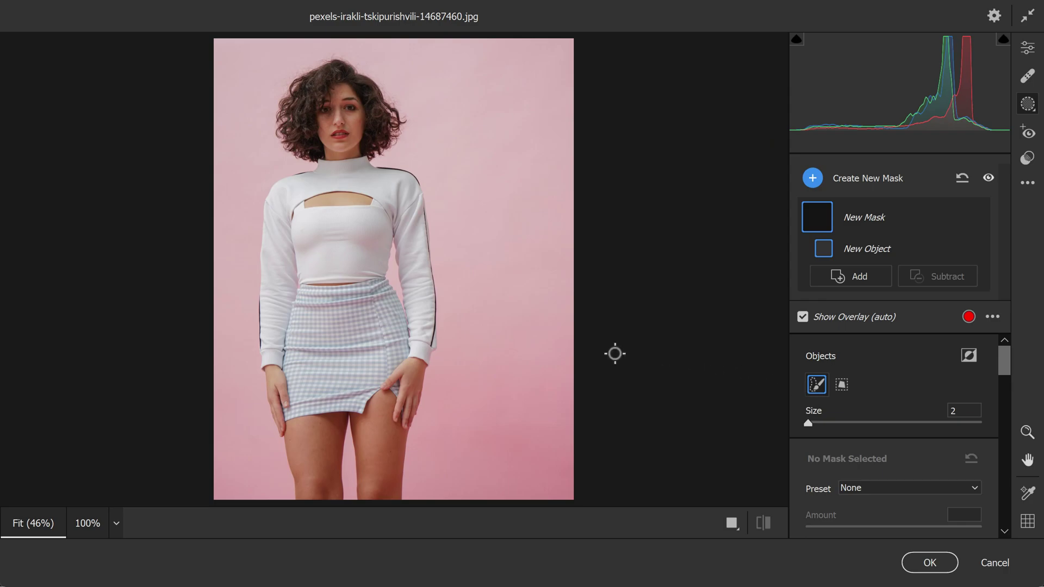
pyautogui.scroll(1, 268, 306)
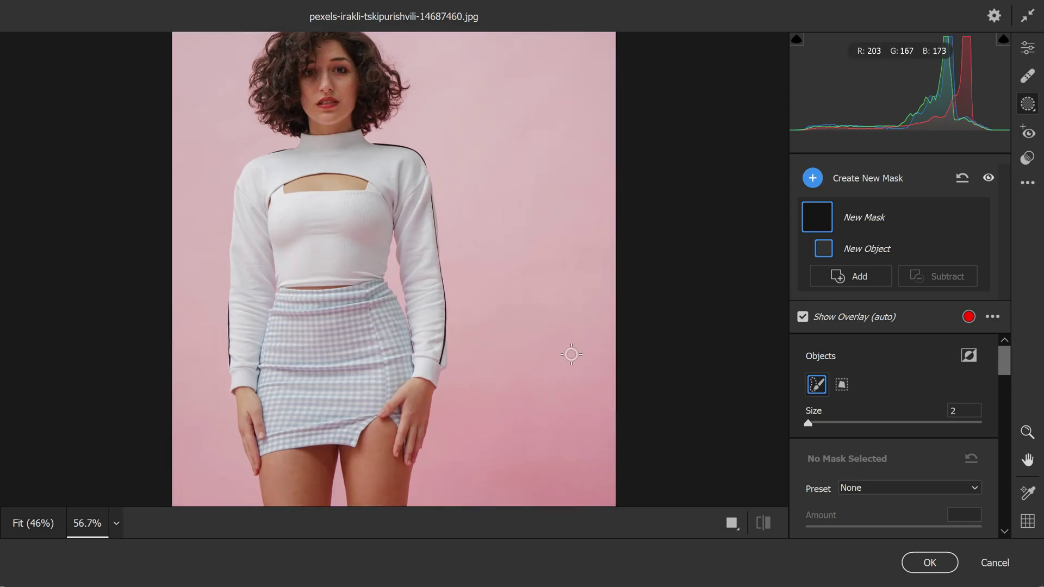
pyautogui.click(875, 278)
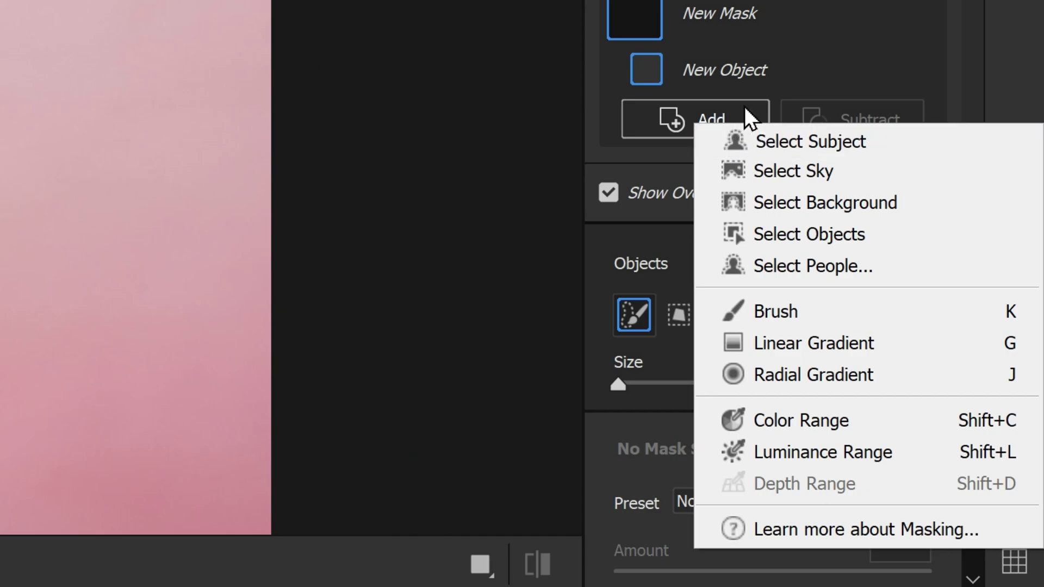
pyautogui.click(884, 234)
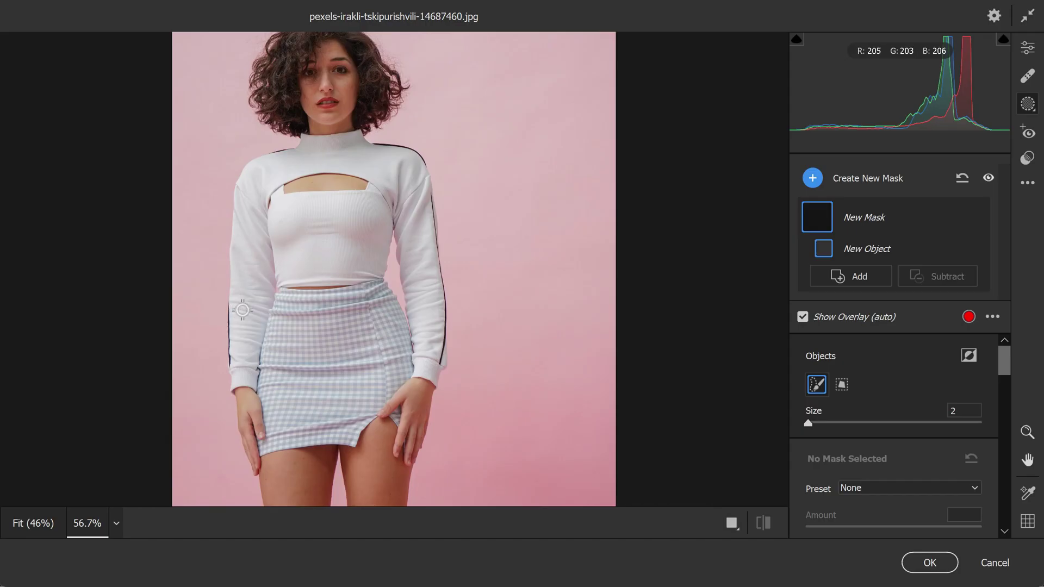
pyautogui.scroll(2, 231, 372)
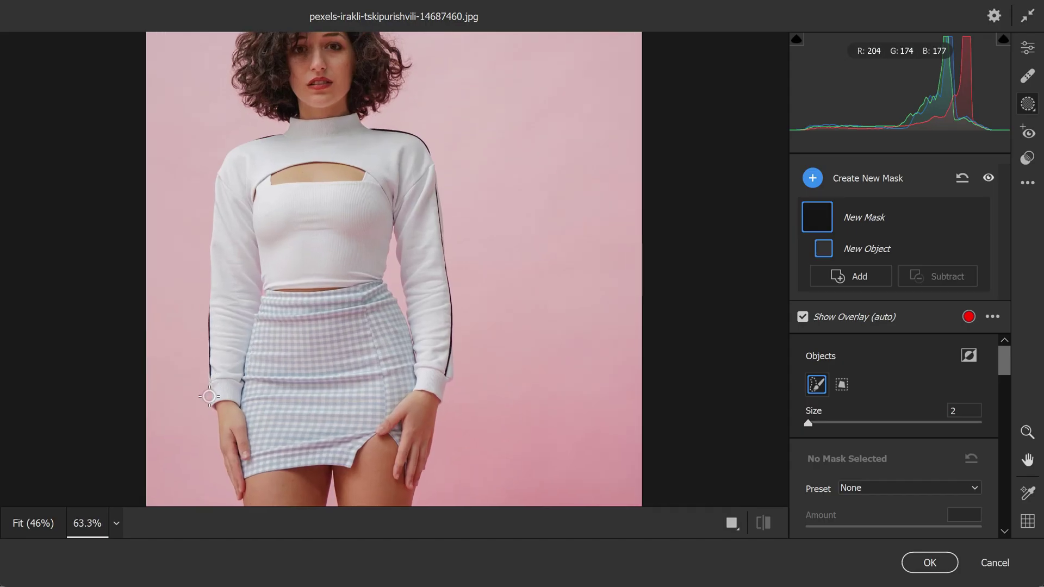
# - Brush object selections over the left forearm, cuff and sleeve, then down the right sleeve
pyautogui.moveTo(212, 395)
pyautogui.mouseDown()
pyautogui.moveTo(233, 414)
pyautogui.moveTo(241, 338)
pyautogui.moveTo(218, 377)
pyautogui.moveTo(201, 353)
pyautogui.moveTo(215, 301)
pyautogui.moveTo(207, 335)
pyautogui.mouseUp()
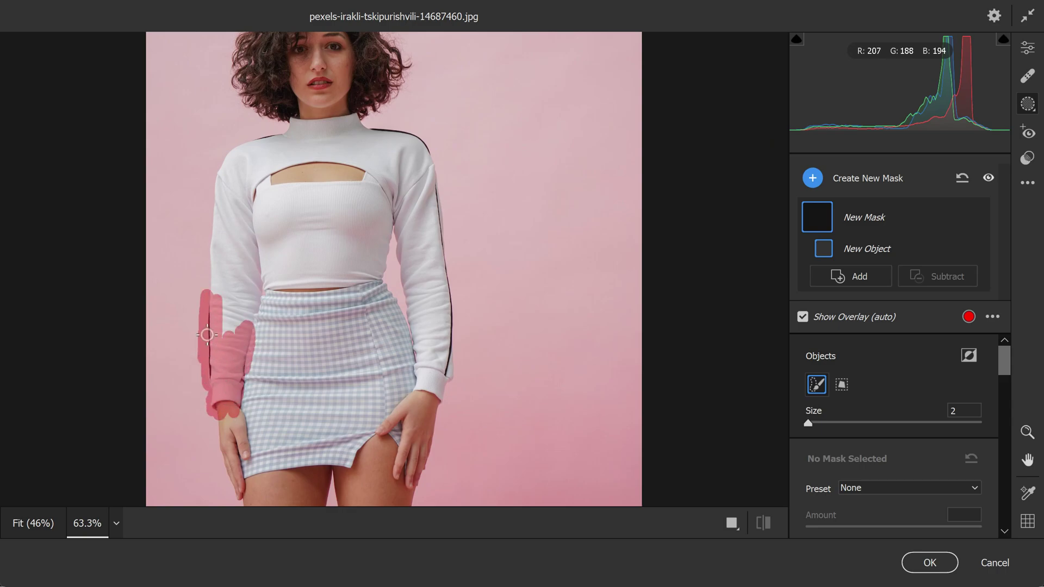
pyautogui.moveTo(209, 291)
pyautogui.mouseDown()
pyautogui.moveTo(227, 312)
pyautogui.moveTo(237, 289)
pyautogui.moveTo(250, 288)
pyautogui.moveTo(251, 219)
pyautogui.moveTo(220, 285)
pyautogui.mouseUp()
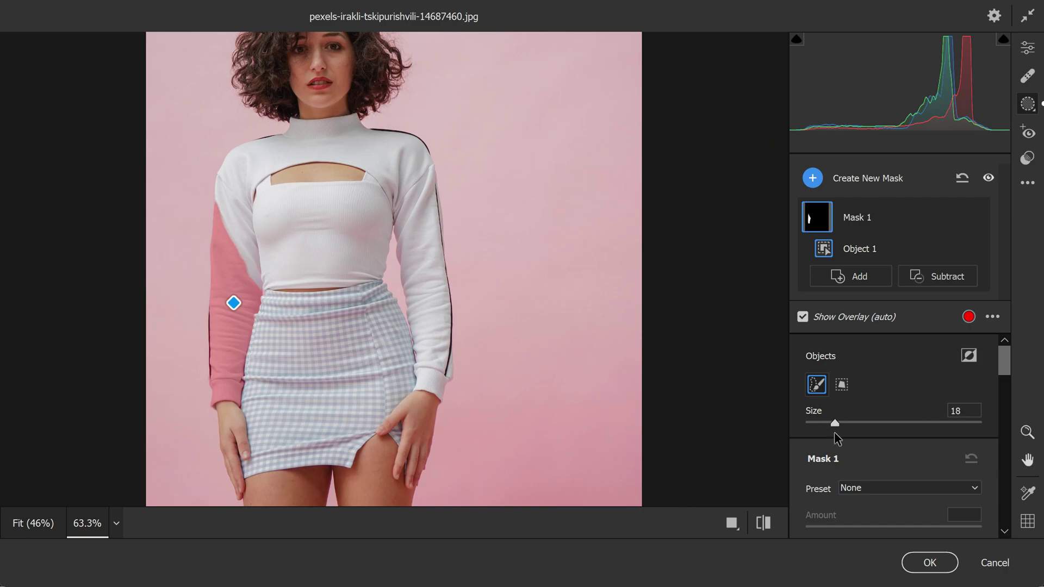
pyautogui.press('[')
pyautogui.press('[')
pyautogui.moveTo(439, 242)
pyautogui.mouseDown()
pyautogui.moveTo(447, 278)
pyautogui.moveTo(448, 395)
pyautogui.moveTo(446, 364)
pyautogui.moveTo(424, 376)
pyautogui.moveTo(415, 265)
pyautogui.mouseUp()
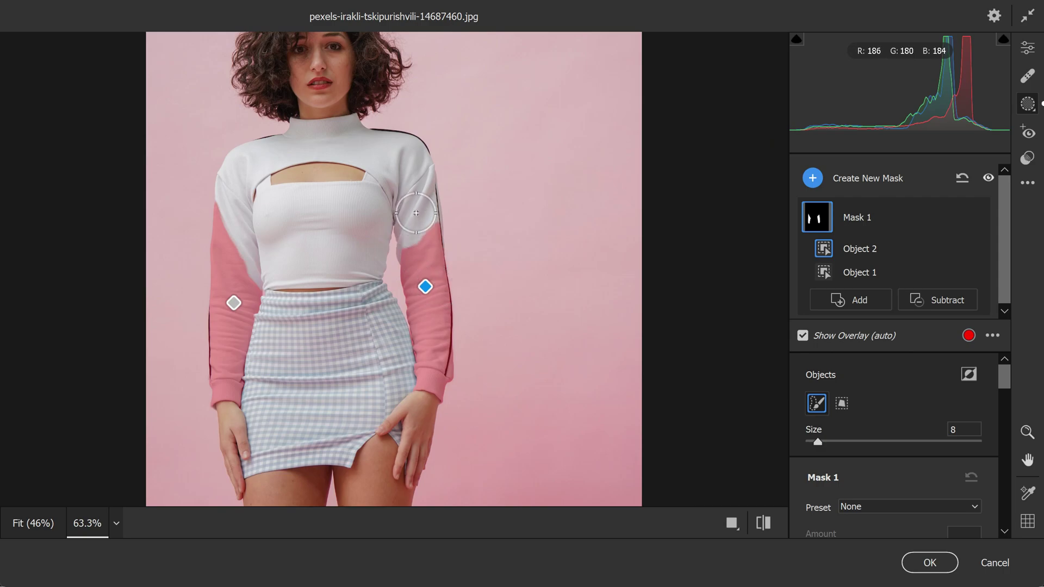
pyautogui.moveTo(416, 215)
pyautogui.mouseDown()
pyautogui.moveTo(416, 255)
pyautogui.moveTo(405, 251)
pyautogui.moveTo(414, 217)
pyautogui.moveTo(429, 209)
pyautogui.moveTo(436, 261)
pyautogui.mouseUp()
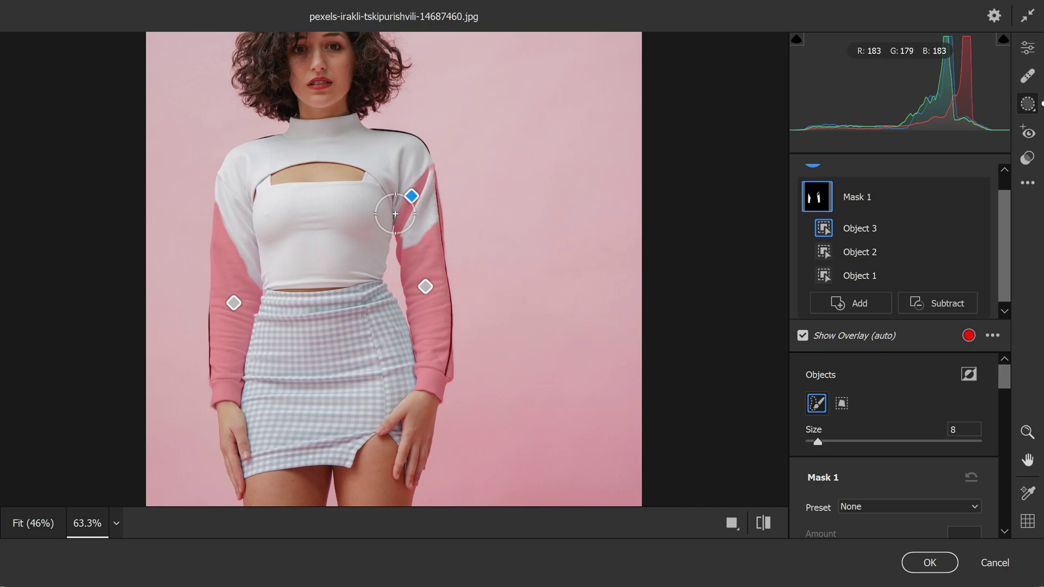
# - Refine the mask along the upper right sleeve, leaving the brush at size 6
pyautogui.scroll(1, 395, 214)
pyautogui.press(']')
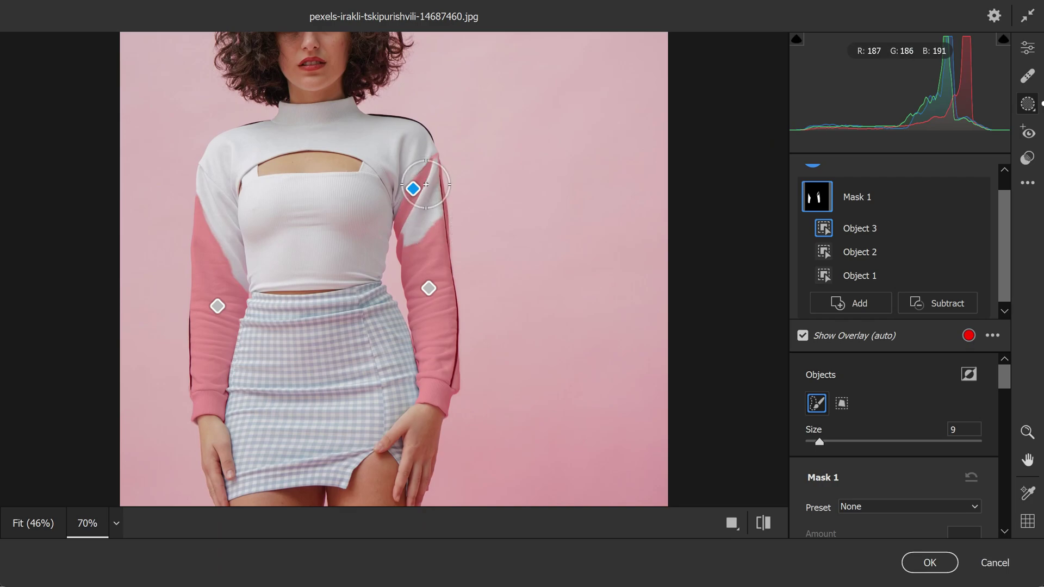
pyautogui.moveTo(426, 184); pyautogui.dragTo(435, 217)
pyautogui.press('[')
pyautogui.press('[')
pyautogui.press('[')
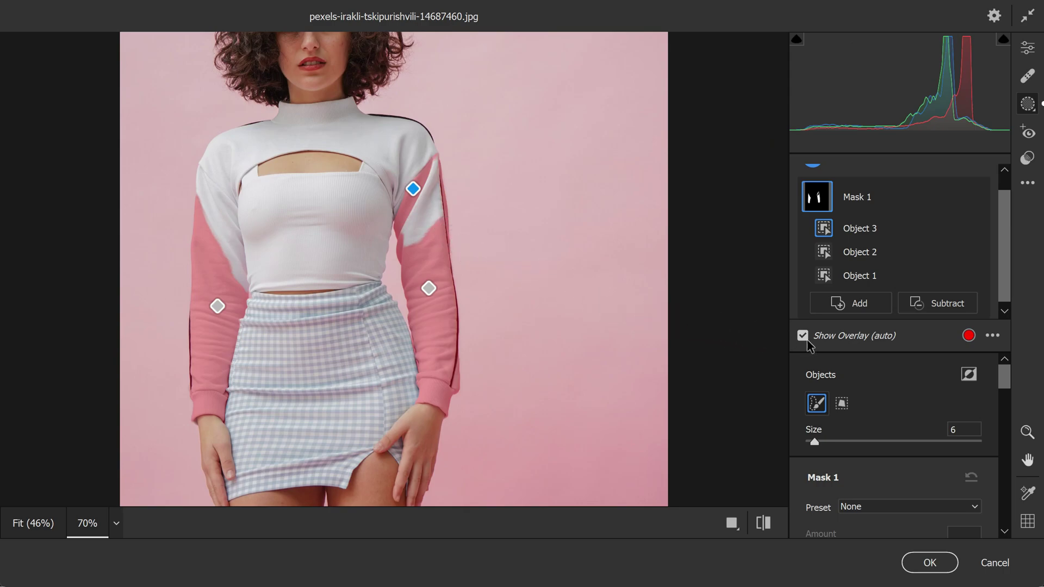
pyautogui.click(970, 336)
# - Change the mask overlay colour to blue
pyautogui.moveTo(495, 139); pyautogui.dragTo(540, 245)
pyautogui.moveTo(524, 317)
pyautogui.mouseDown()
pyautogui.moveTo(566, 289)
pyautogui.moveTo(670, 285)
pyautogui.moveTo(505, 302)
pyautogui.moveTo(575, 292)
pyautogui.mouseUp()
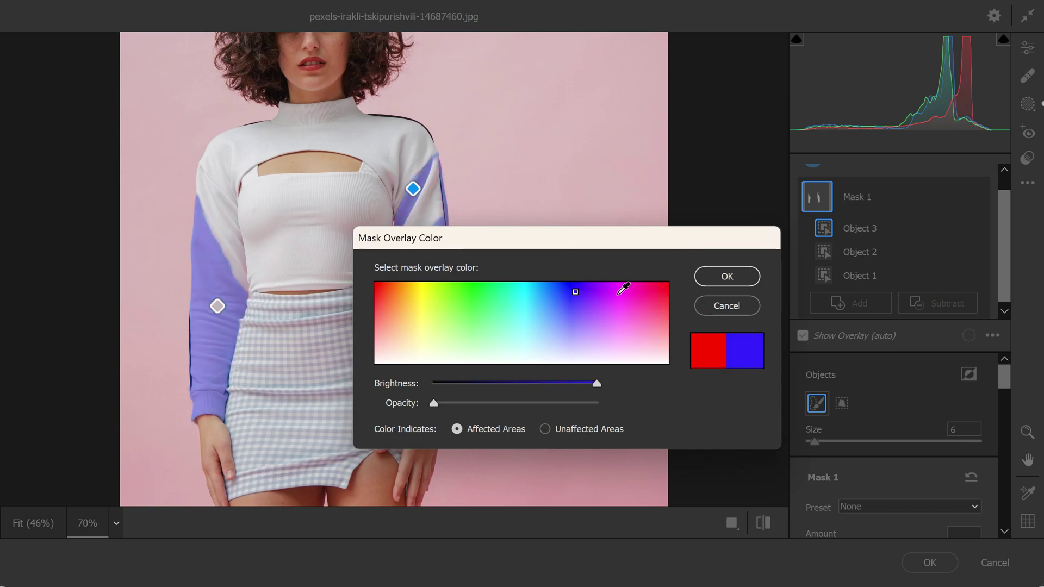
pyautogui.click(713, 276)
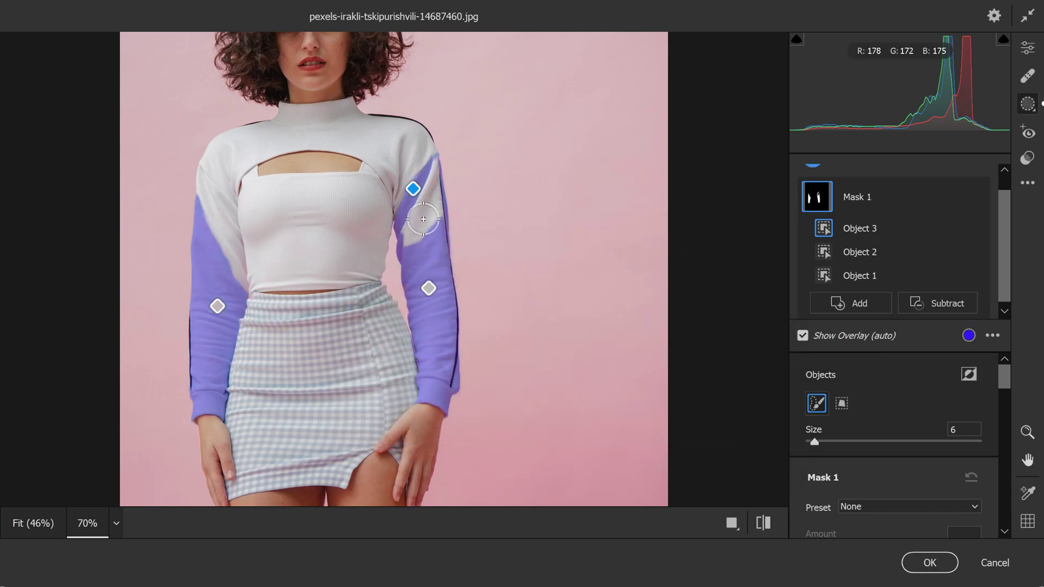
# - Brush more object selections over both upper sleeves and shoulders, shrinking the brush to size 3
pyautogui.moveTo(421, 231)
pyautogui.mouseDown()
pyautogui.moveTo(427, 171)
pyautogui.moveTo(421, 239)
pyautogui.moveTo(449, 203)
pyautogui.moveTo(414, 235)
pyautogui.moveTo(405, 177)
pyautogui.moveTo(426, 181)
pyautogui.mouseUp()
pyautogui.moveTo(435, 218); pyautogui.dragTo(452, 296)
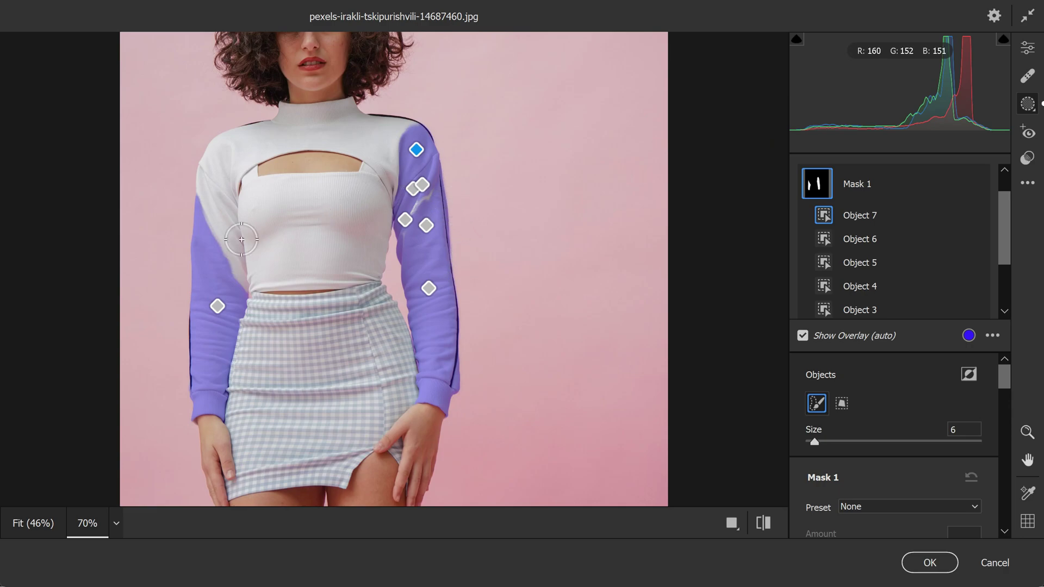
pyautogui.moveTo(203, 203)
pyautogui.mouseDown()
pyautogui.moveTo(212, 167)
pyautogui.moveTo(241, 277)
pyautogui.mouseUp()
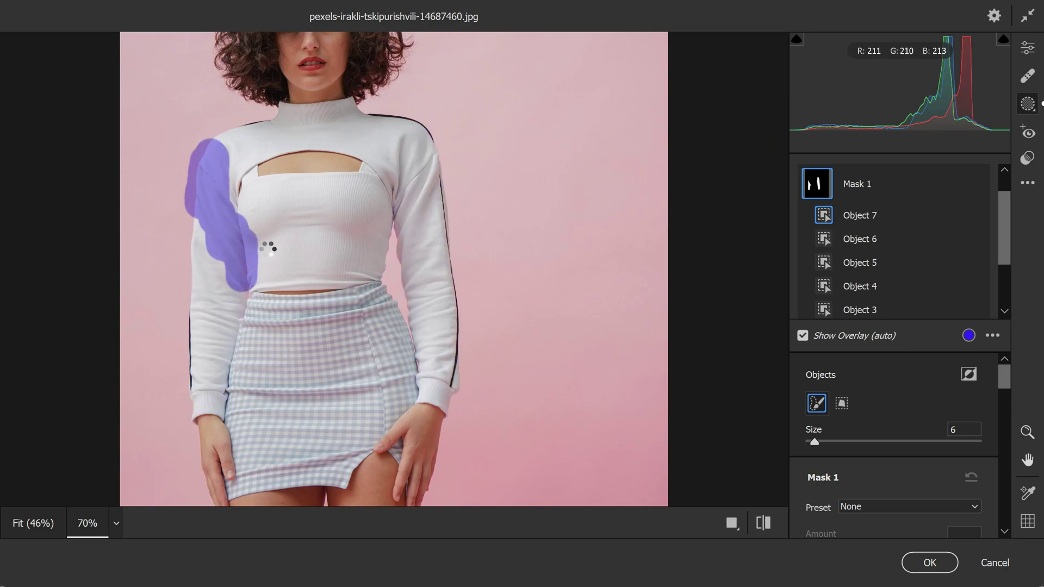
pyautogui.scroll(3, 212, 226)
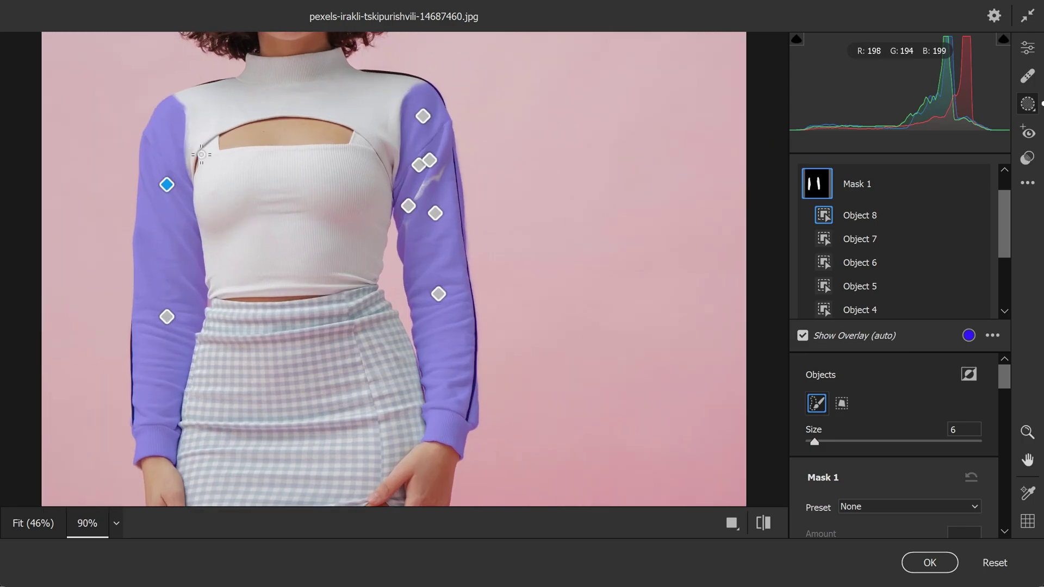
pyautogui.moveTo(445, 131); pyautogui.dragTo(405, 255)
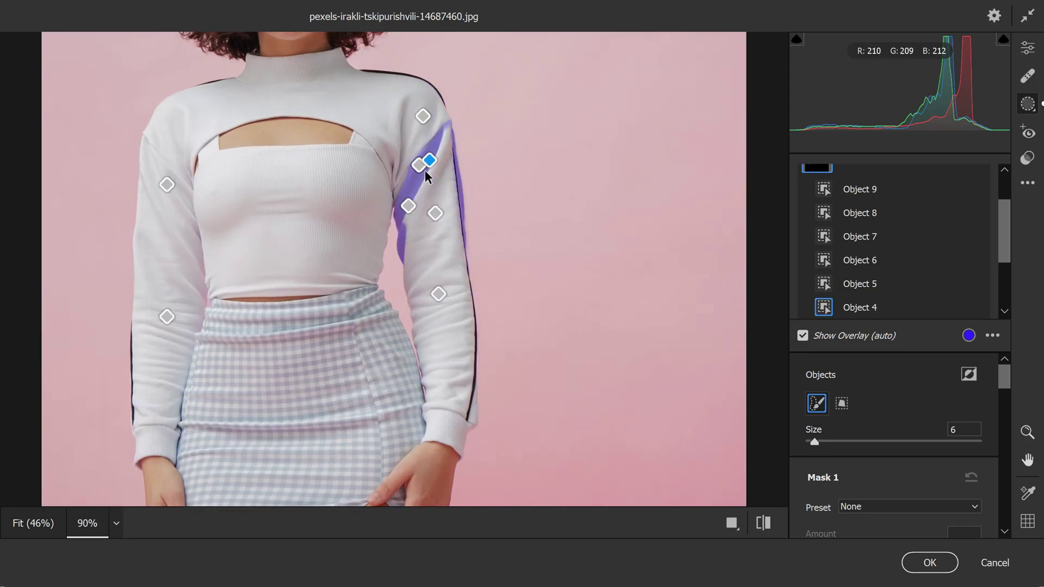
pyautogui.click(438, 173)
pyautogui.click(423, 201)
pyautogui.moveTo(373, 77); pyautogui.dragTo(447, 139)
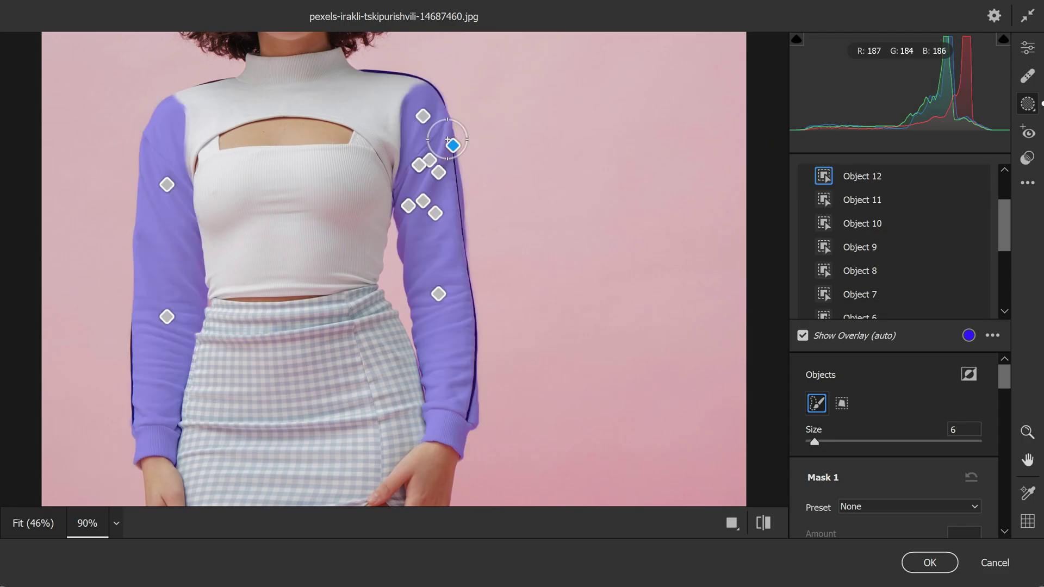
pyautogui.press('[')
pyautogui.press('[')
pyautogui.press('[')
pyautogui.moveTo(242, 82)
pyautogui.mouseDown()
pyautogui.moveTo(183, 144)
pyautogui.moveTo(201, 132)
pyautogui.moveTo(209, 147)
pyautogui.moveTo(201, 217)
pyautogui.mouseUp()
pyautogui.click(533, 271)
# - Add Select Objects strokes over the chest, waist, left shoulder and collar of the top
pyautogui.scroll(-5, 870, 244)
pyautogui.click(883, 302)
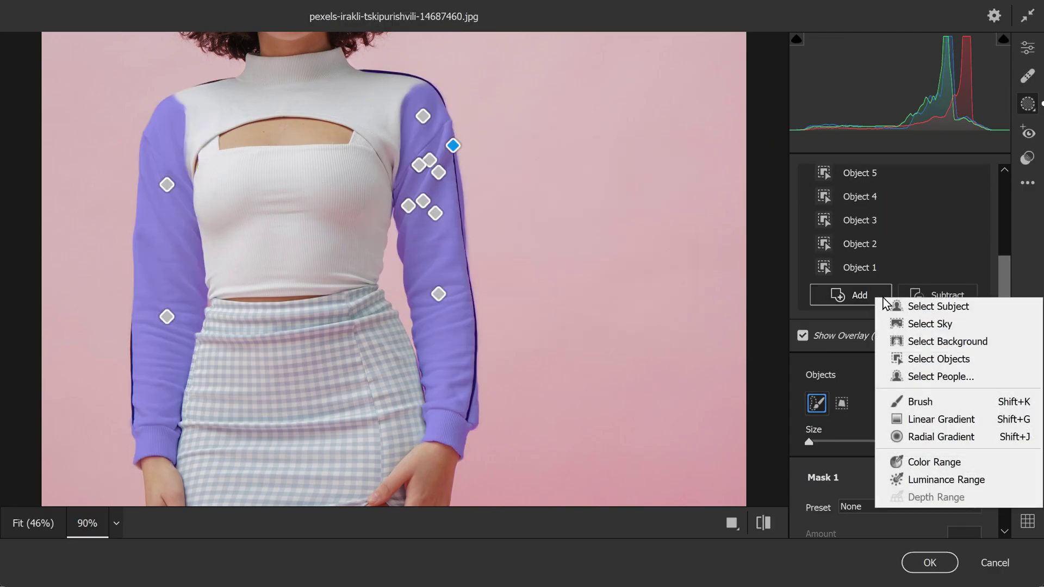
pyautogui.click(939, 358)
pyautogui.moveTo(346, 224)
pyautogui.mouseDown()
pyautogui.moveTo(210, 284)
pyautogui.moveTo(341, 283)
pyautogui.moveTo(217, 288)
pyautogui.moveTo(317, 229)
pyautogui.moveTo(381, 250)
pyautogui.moveTo(368, 146)
pyautogui.moveTo(210, 153)
pyautogui.moveTo(218, 180)
pyautogui.moveTo(321, 166)
pyautogui.moveTo(304, 190)
pyautogui.moveTo(376, 201)
pyautogui.mouseUp()
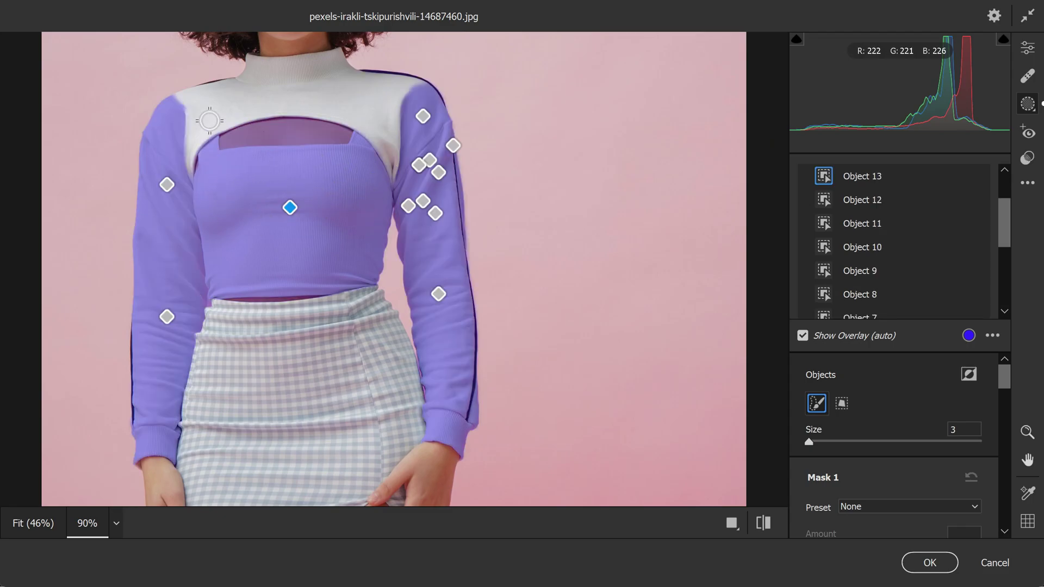
pyautogui.moveTo(209, 121)
pyautogui.mouseDown()
pyautogui.moveTo(185, 128)
pyautogui.moveTo(272, 48)
pyautogui.moveTo(215, 107)
pyautogui.moveTo(380, 81)
pyautogui.moveTo(348, 95)
pyautogui.moveTo(424, 109)
pyautogui.moveTo(417, 142)
pyautogui.moveTo(245, 92)
pyautogui.mouseUp()
pyautogui.moveTo(180, 101); pyautogui.dragTo(310, 82)
pyautogui.moveTo(201, 133); pyautogui.dragTo(251, 114)
# - Add the right shoulder and remaining parts of the top with a size 6 brush
pyautogui.moveTo(402, 76)
pyautogui.mouseDown()
pyautogui.moveTo(405, 182)
pyautogui.moveTo(427, 82)
pyautogui.moveTo(443, 157)
pyautogui.moveTo(391, 151)
pyautogui.moveTo(451, 148)
pyautogui.mouseUp()
pyautogui.press(']')
pyautogui.press(']')
pyautogui.press(']')
pyautogui.moveTo(403, 76); pyautogui.dragTo(405, 169)
pyautogui.hotkey('ctrl', '-')
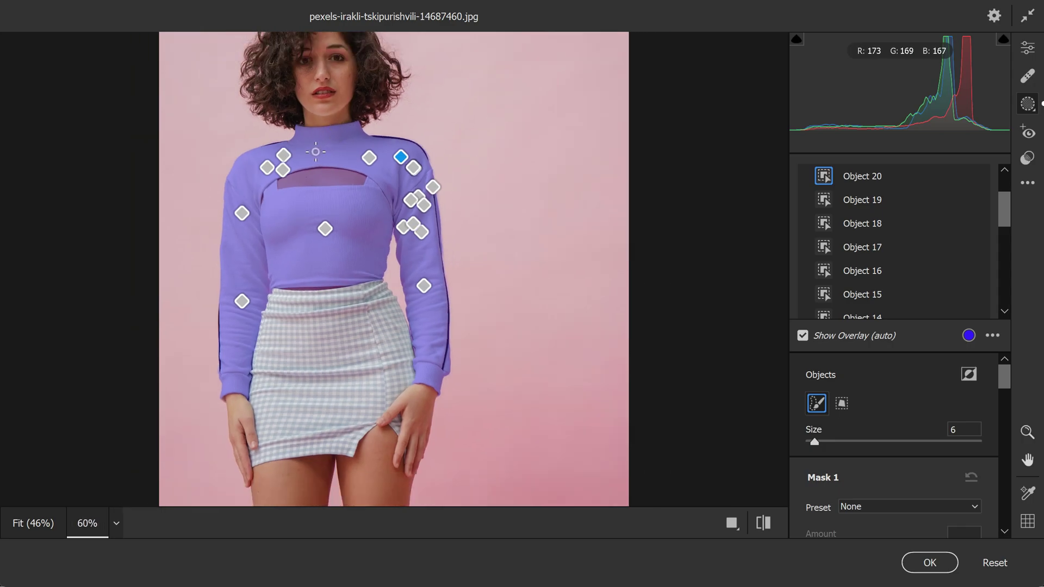
pyautogui.hotkey('ctrl', '+')
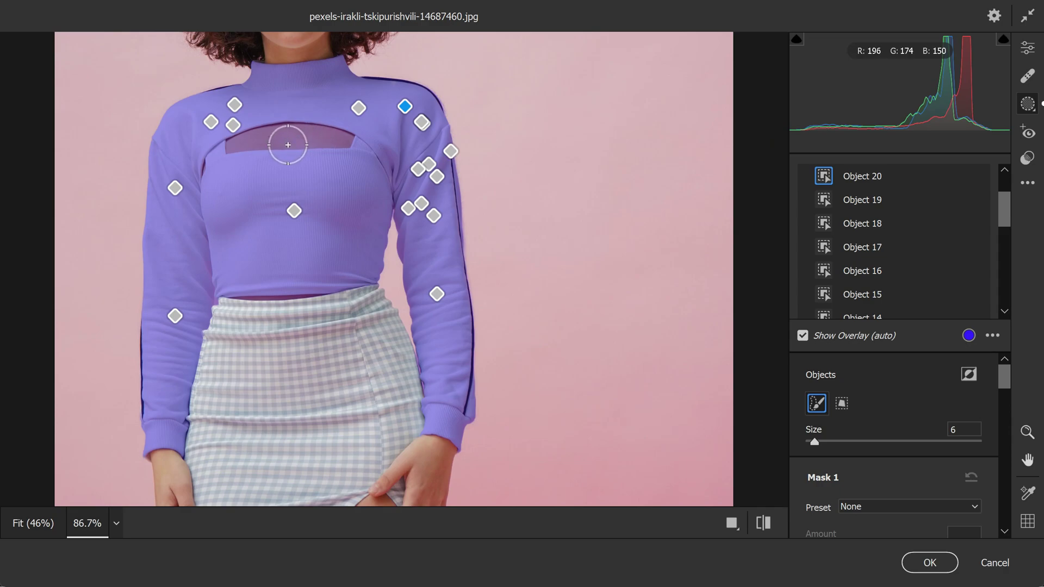
pyautogui.scroll(2, 905, 277)
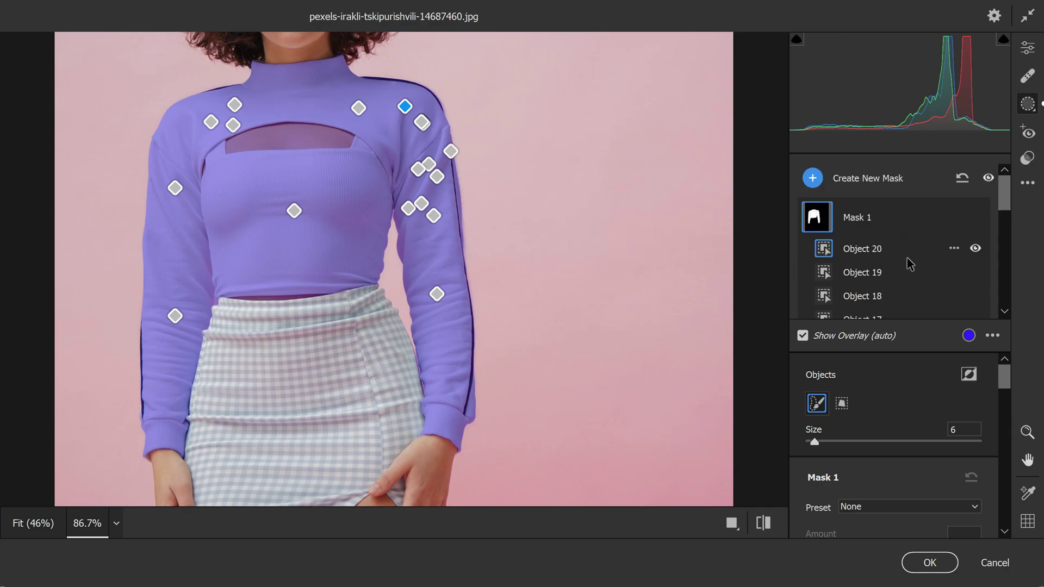
pyautogui.scroll(-10, 919, 277)
# - Subtract the bare chest-cutout skin from Mask 1 with a smaller Select Objects brush
pyautogui.click(951, 303)
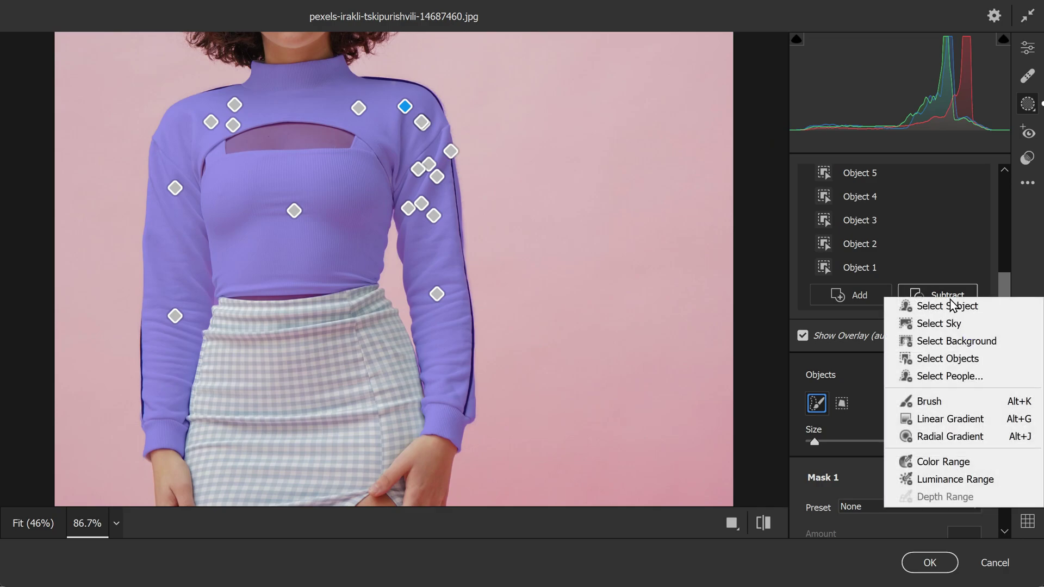
pyautogui.click(989, 361)
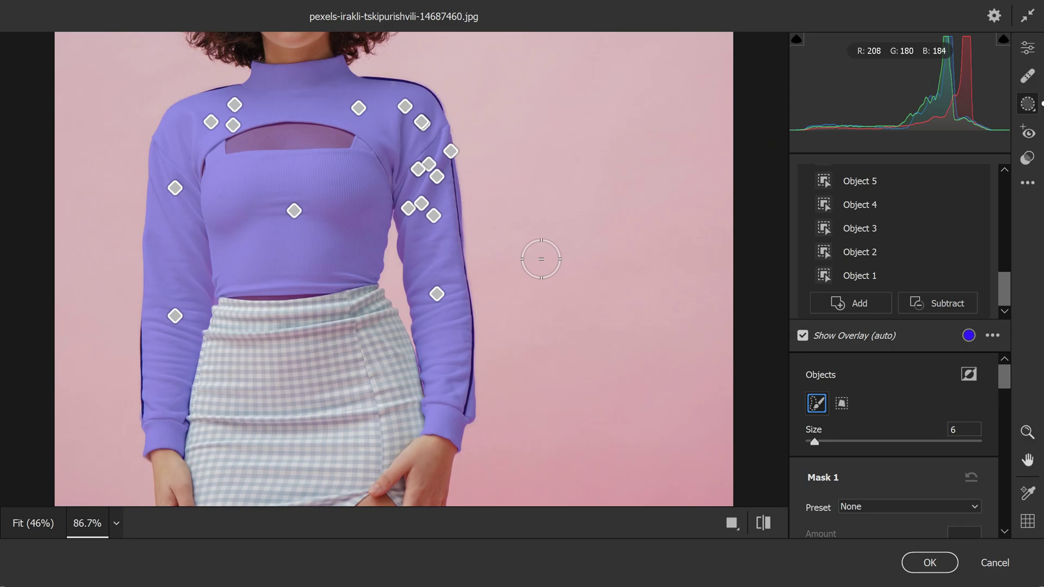
pyautogui.press('[')
pyautogui.press('[')
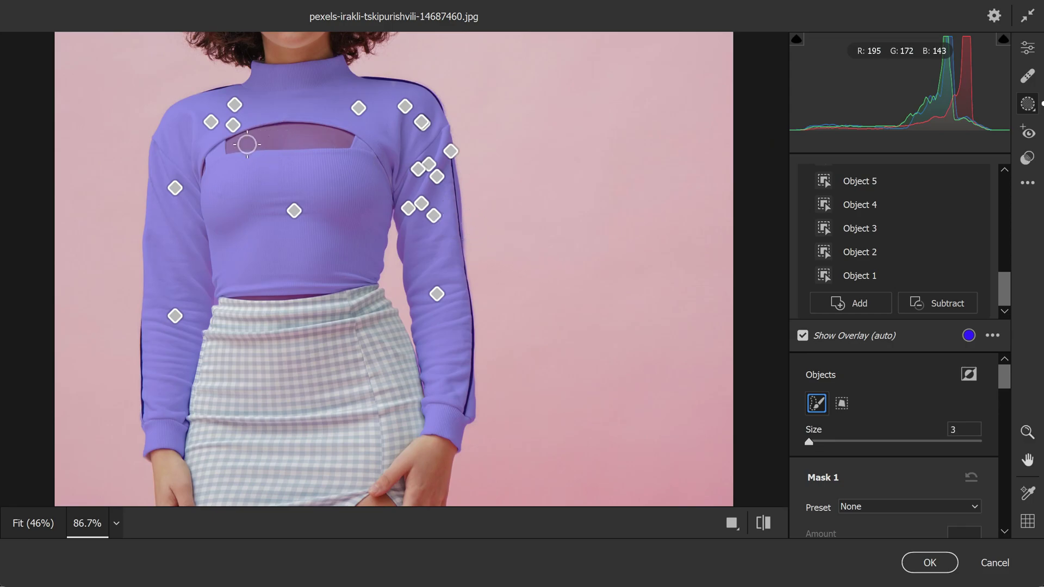
pyautogui.moveTo(238, 143)
pyautogui.mouseDown()
pyautogui.moveTo(275, 132)
pyautogui.moveTo(349, 138)
pyautogui.moveTo(265, 146)
pyautogui.mouseUp()
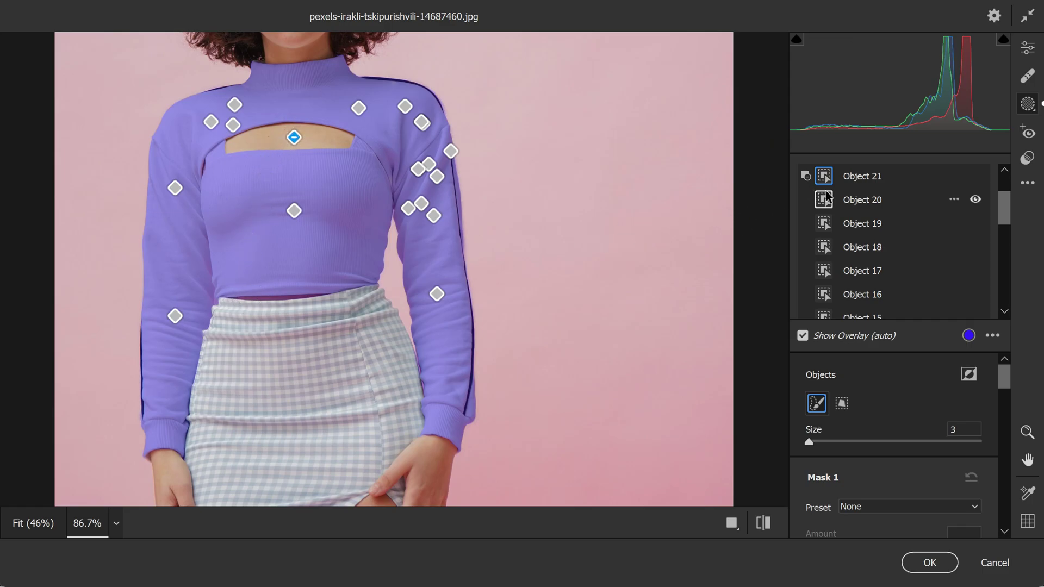
pyautogui.scroll(2, 823, 220)
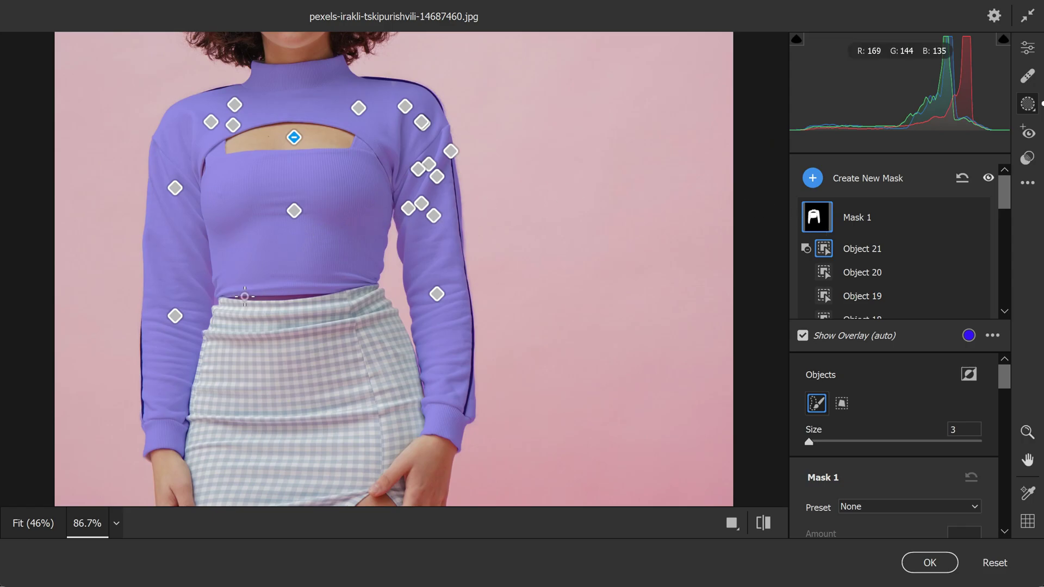
# - Zoom into the waistline and subtract the bare skin strip above the skirt
pyautogui.scroll(4, 234, 298)
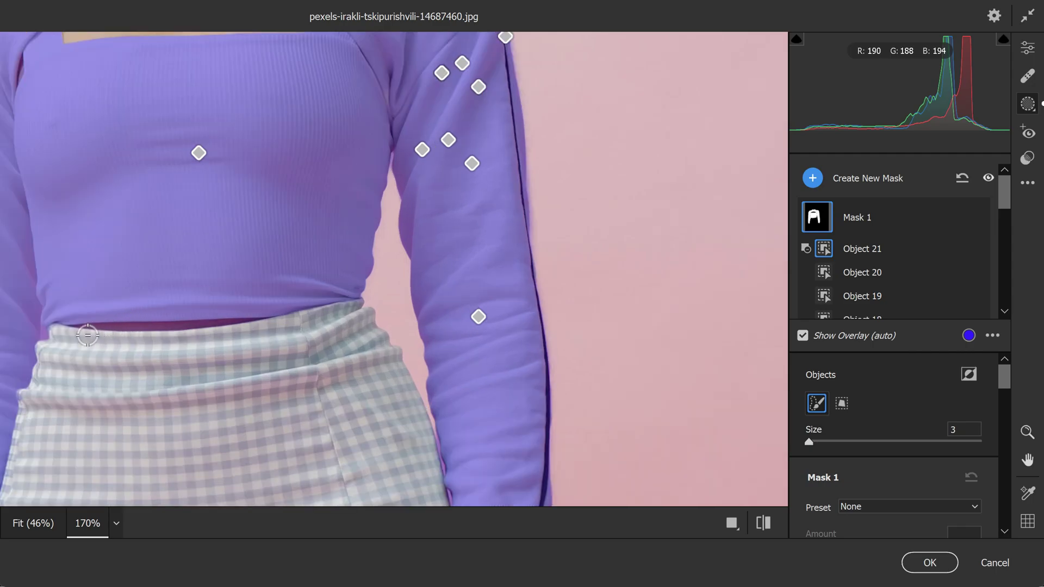
pyautogui.scroll(-2, 215, 294)
pyautogui.scroll(1, 134, 320)
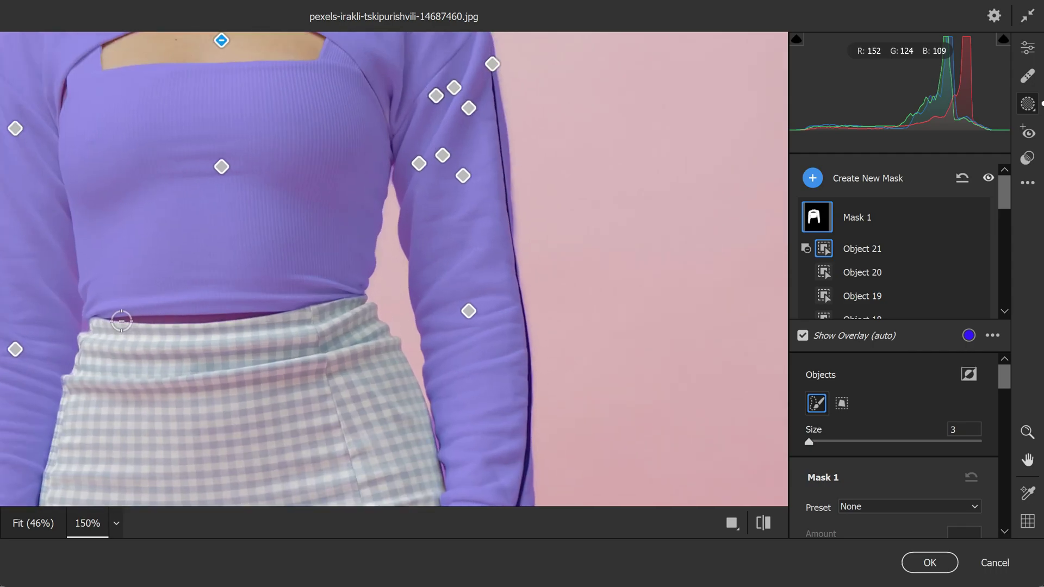
pyautogui.moveTo(112, 319); pyautogui.dragTo(275, 311)
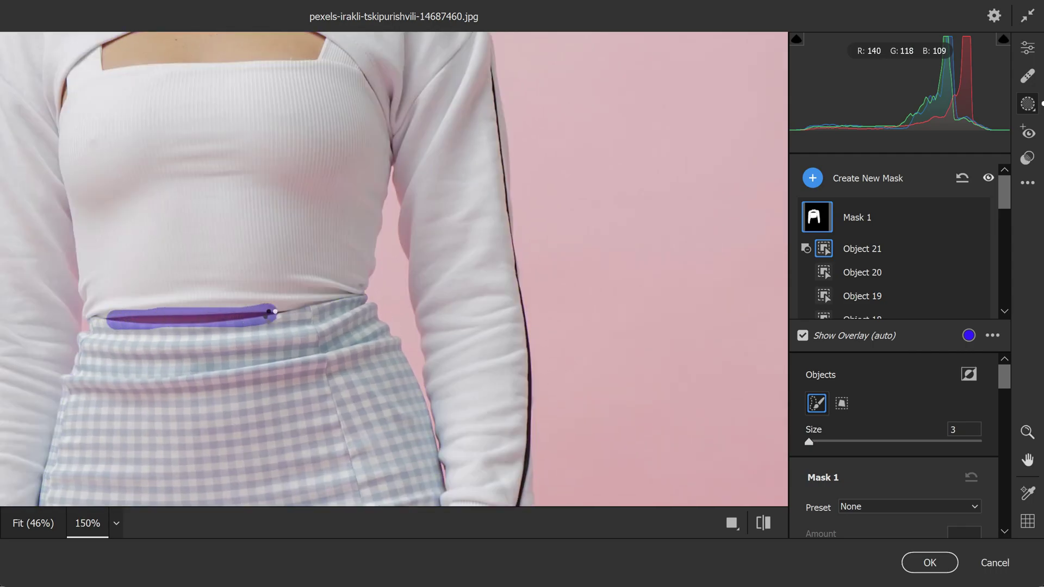
pyautogui.scroll(-4, 324, 231)
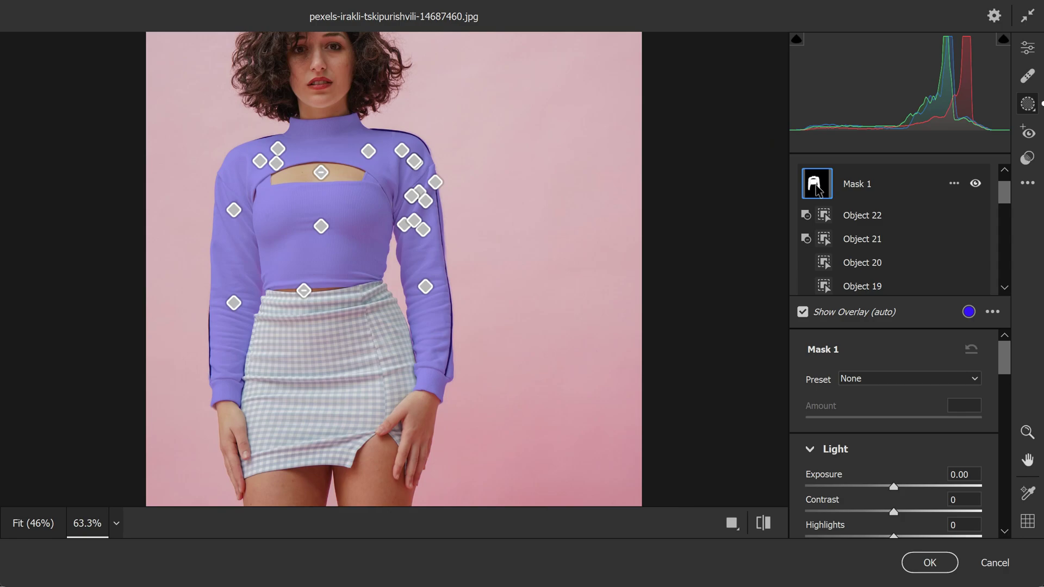
pyautogui.click(816, 188)
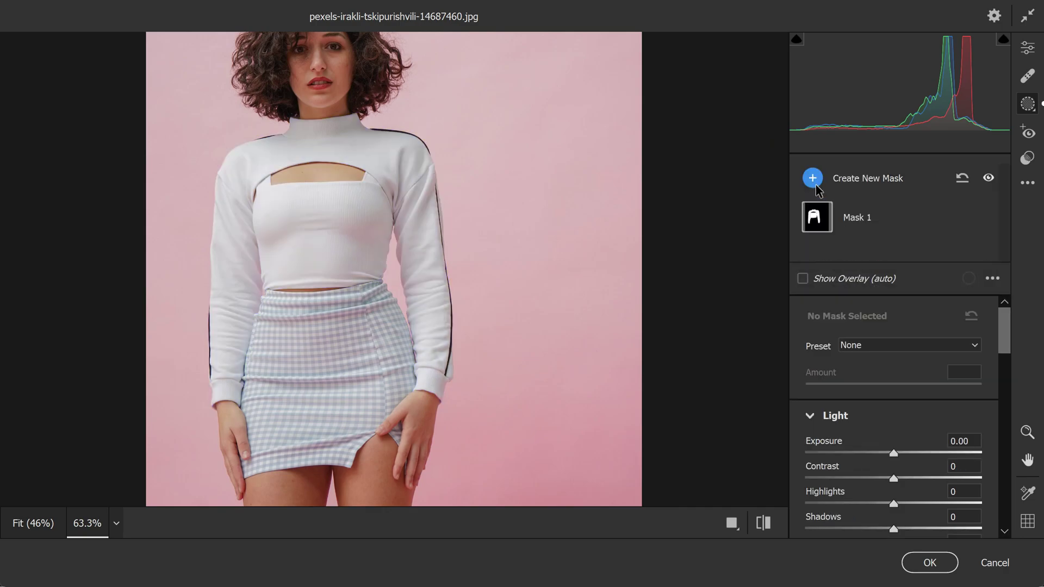
pyautogui.press('z')
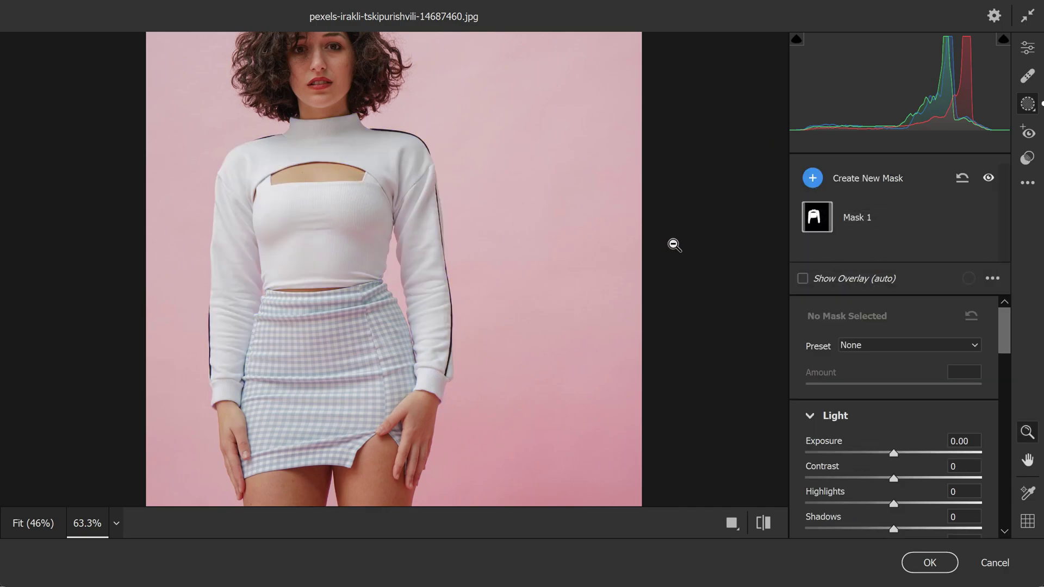
pyautogui.moveTo(825, 218)
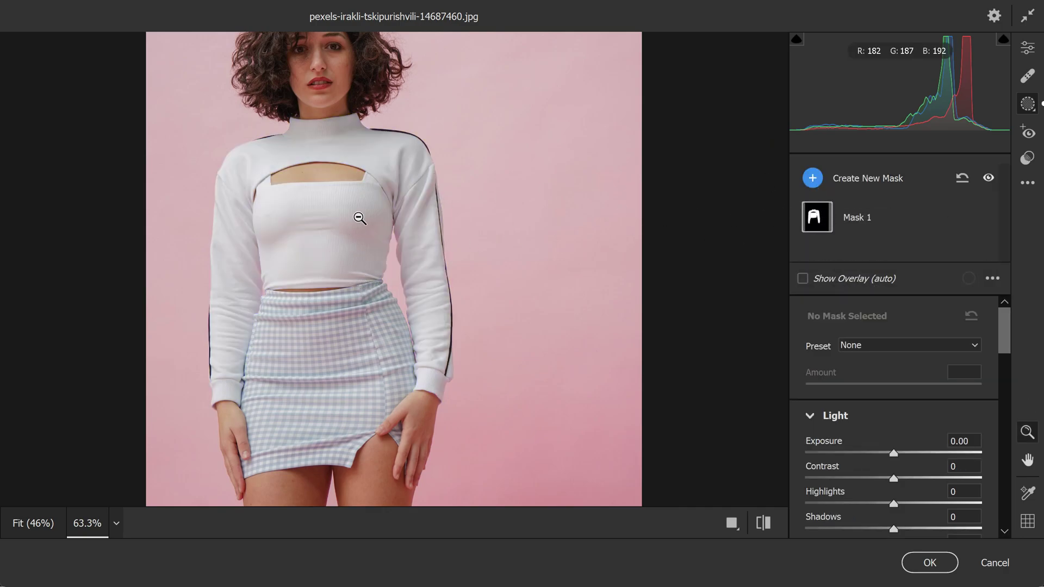
pyautogui.click(820, 216)
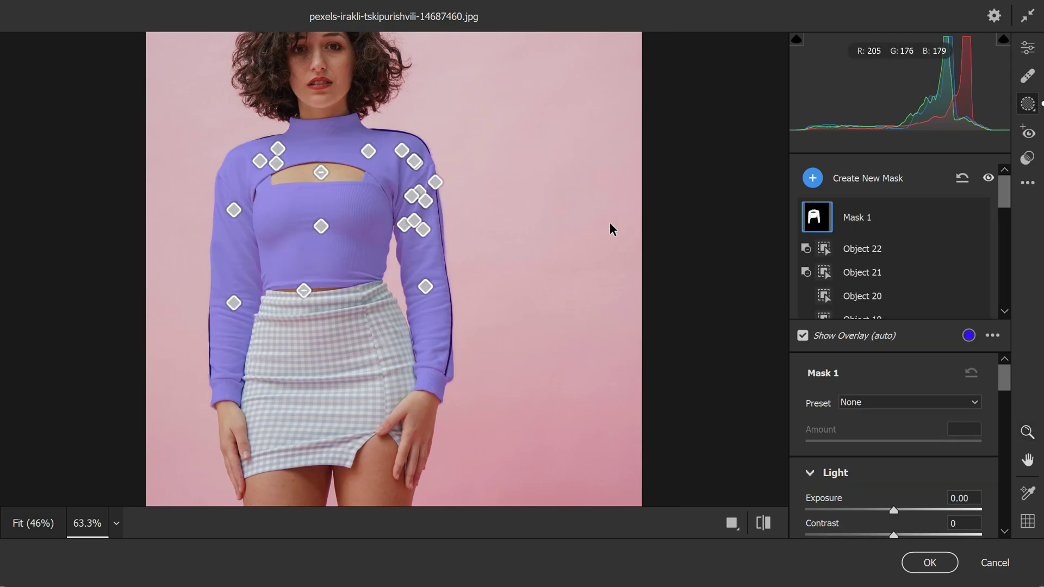
pyautogui.scroll(-1, 608, 221)
pyautogui.scroll(3, 607, 221)
pyautogui.scroll(-2, 607, 233)
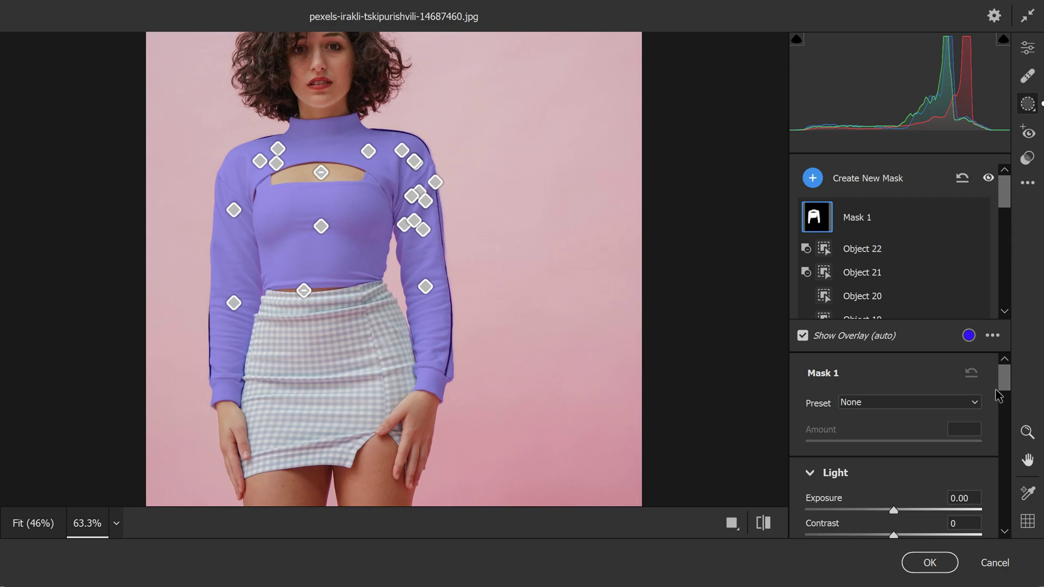
# - Enlarge the mask settings pane and lower Mask 1's Exposure to -4.00, turning the top black
pyautogui.moveTo(1007, 387); pyautogui.dragTo(1007, 406)
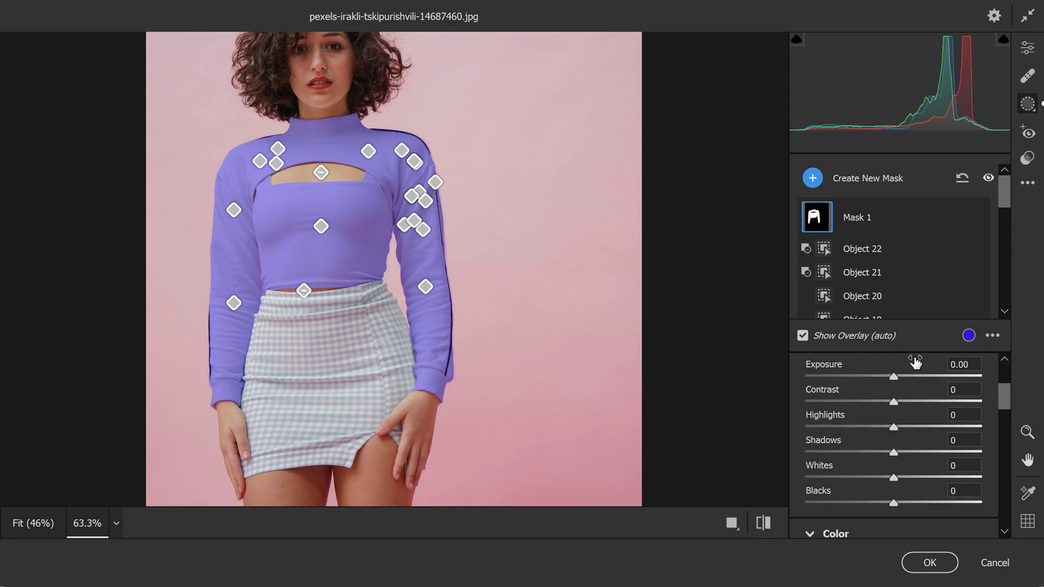
pyautogui.moveTo(920, 333); pyautogui.dragTo(921, 296)
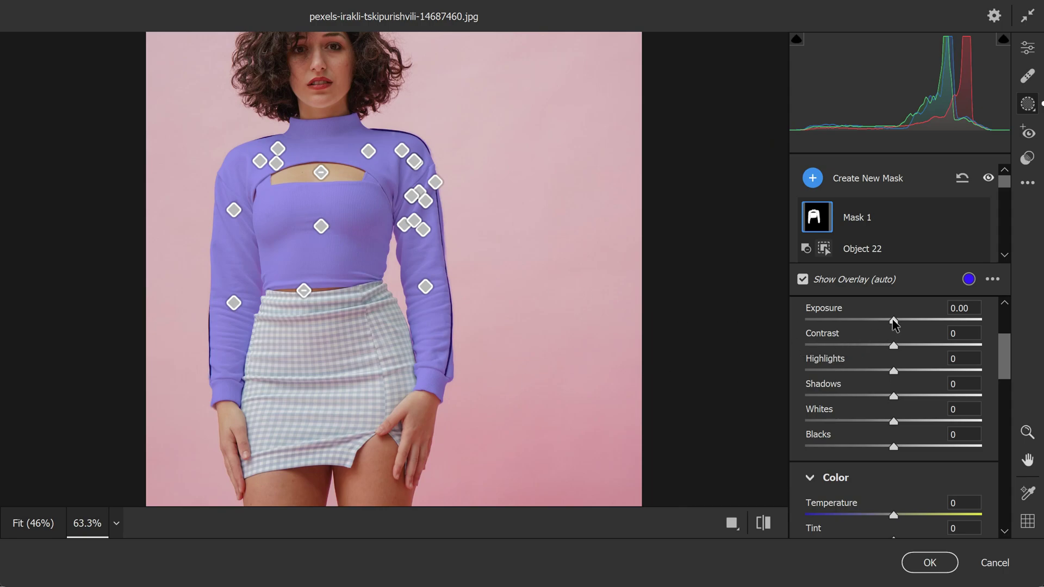
pyautogui.moveTo(894, 324); pyautogui.dragTo(800, 328)
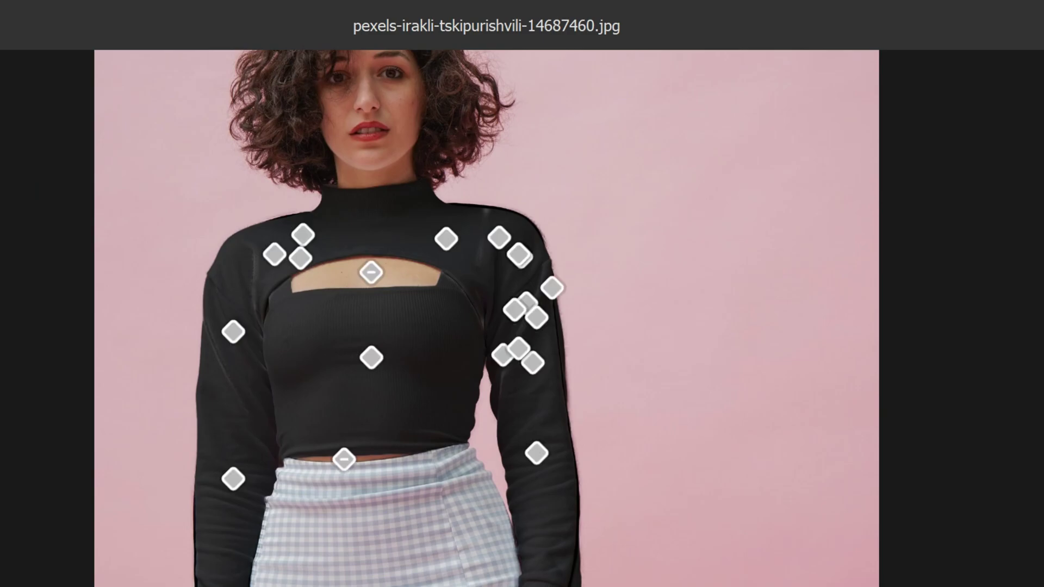
# - Use Add > Select Objects to paint both shoulders, the chest area, right sleeve and left torso into Mask 1
pyautogui.scroll(-10, 886, 242)
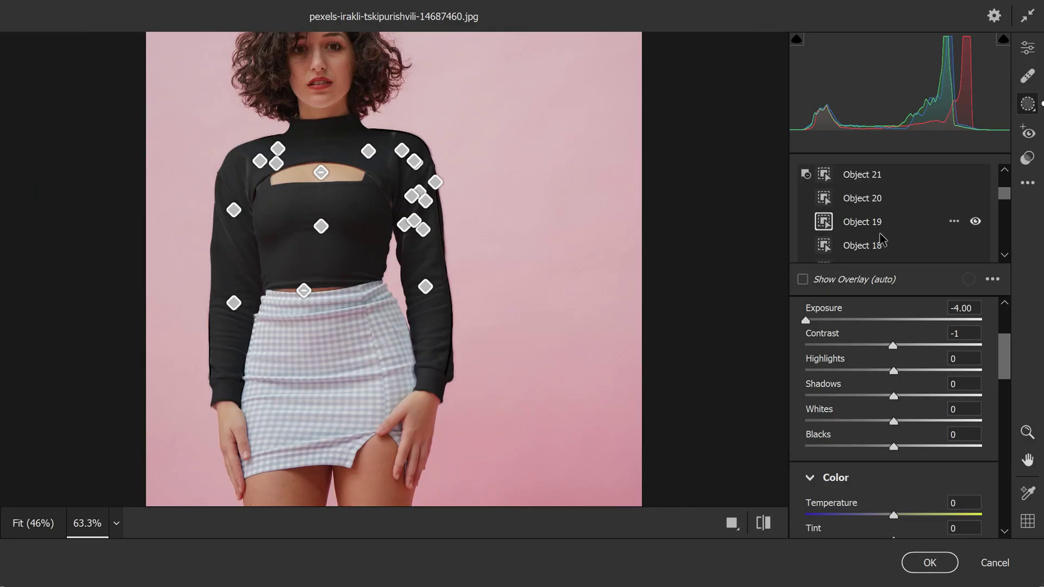
pyautogui.click(868, 245)
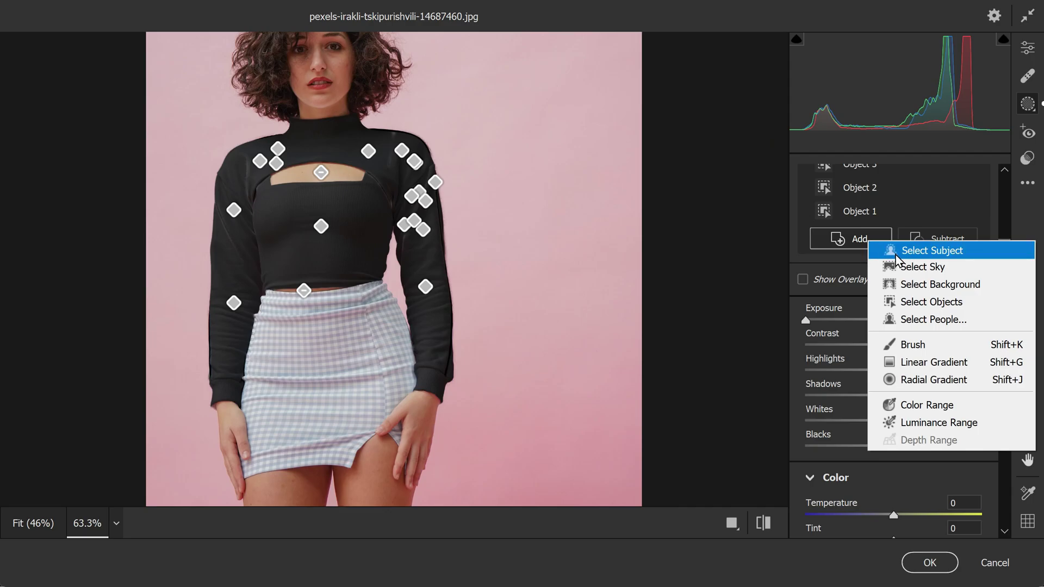
pyautogui.click(919, 302)
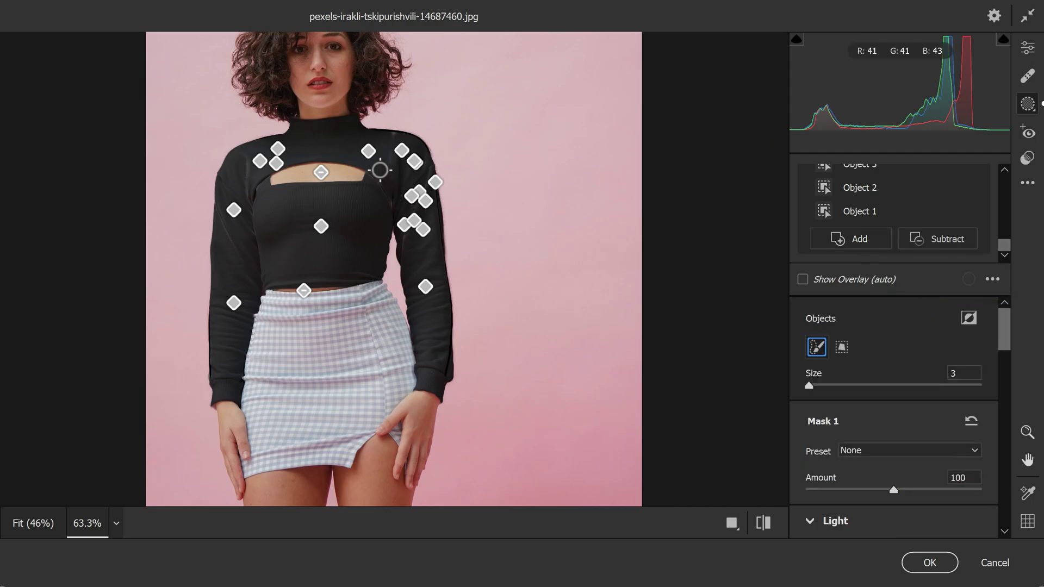
pyautogui.moveTo(399, 122)
pyautogui.mouseDown()
pyautogui.moveTo(394, 166)
pyautogui.moveTo(372, 173)
pyautogui.moveTo(400, 219)
pyautogui.mouseUp()
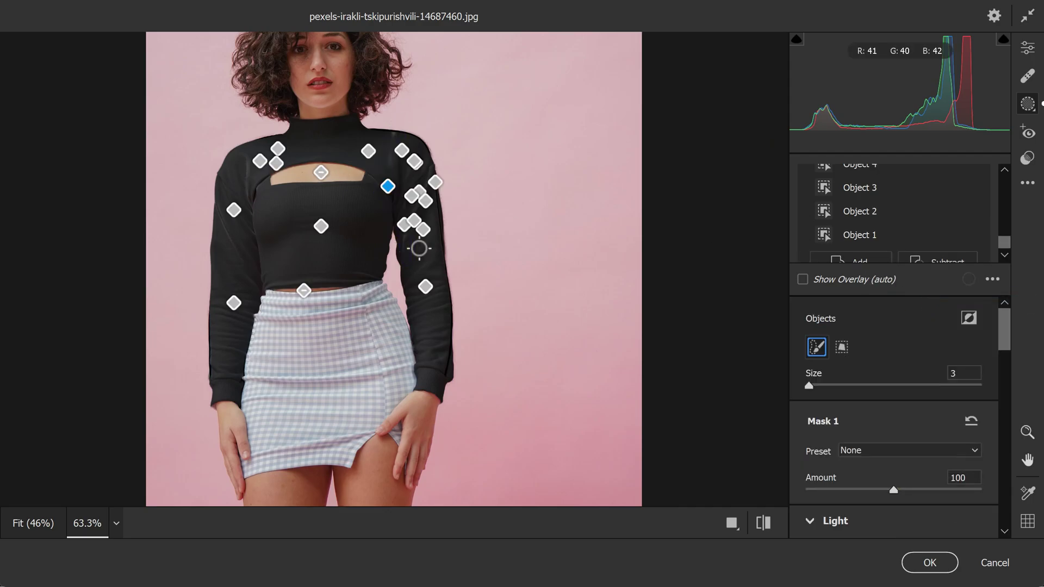
pyautogui.moveTo(246, 159); pyautogui.dragTo(256, 238)
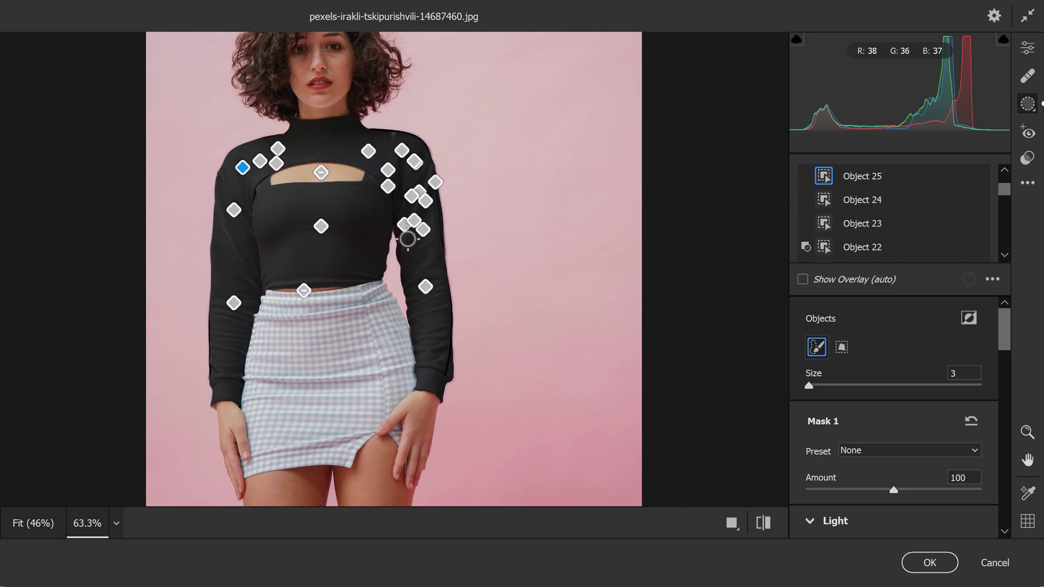
pyautogui.click(389, 134)
pyautogui.click(372, 175)
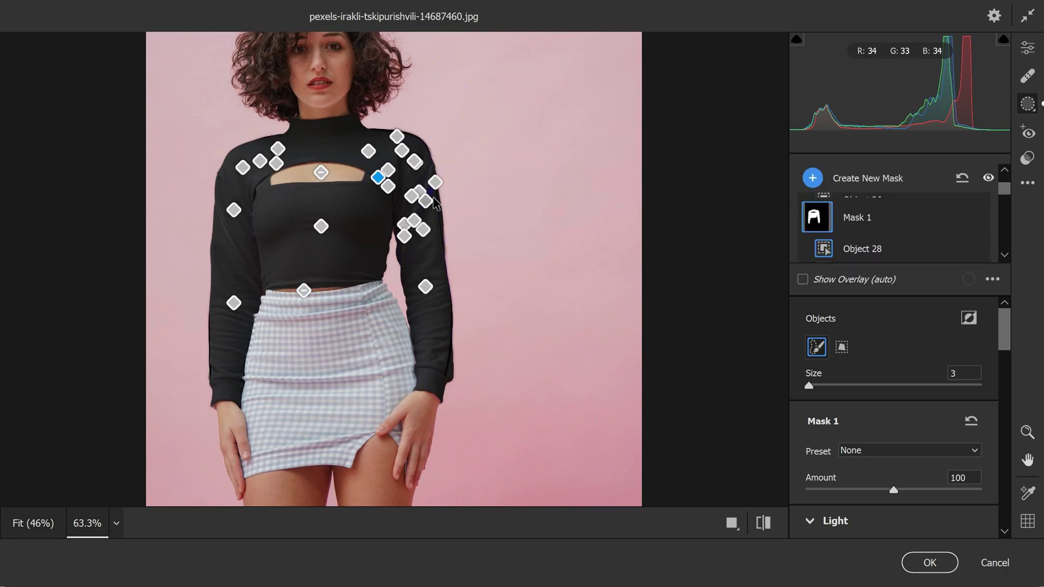
pyautogui.moveTo(419, 242); pyautogui.dragTo(386, 190)
pyautogui.moveTo(243, 252); pyautogui.dragTo(249, 221)
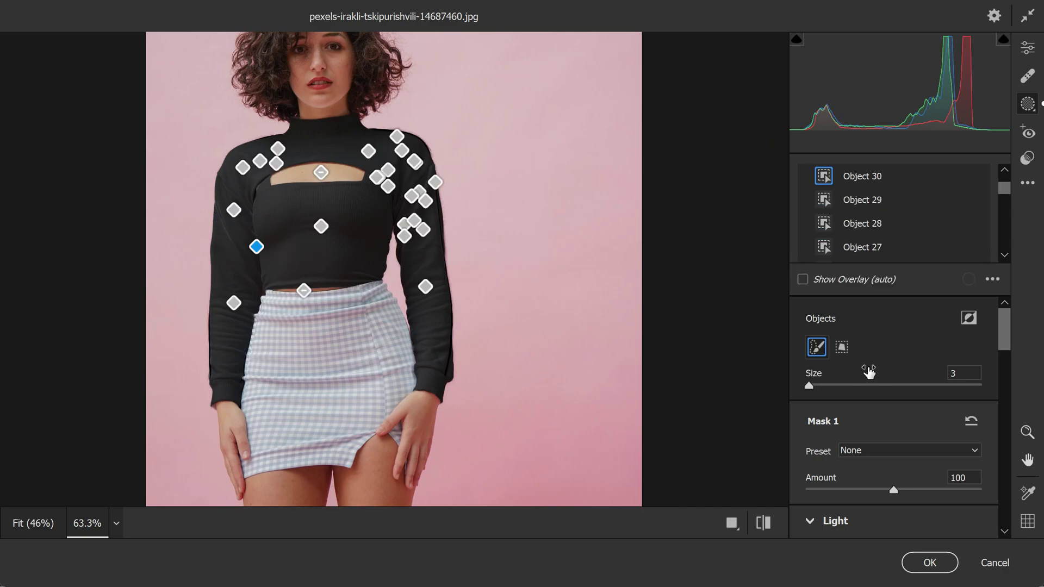
pyautogui.moveTo(1006, 341); pyautogui.dragTo(1006, 375)
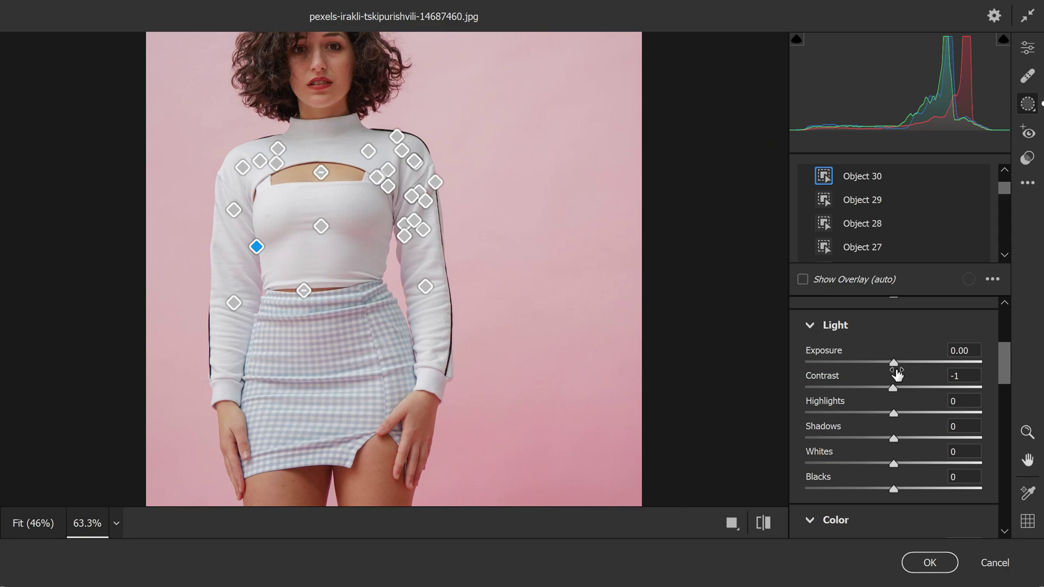
# - Push Mask 1's Hue slider fully right to +180.0, giving the top a pale mint tint
pyautogui.scroll(-7, 902, 381)
pyautogui.scroll(2, 918, 387)
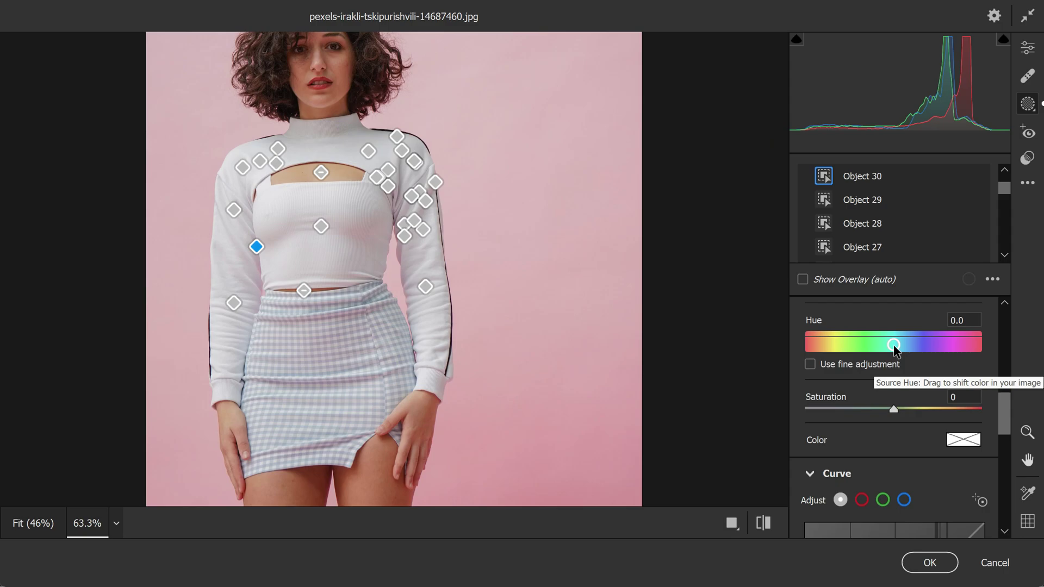
pyautogui.moveTo(895, 348); pyautogui.dragTo(992, 354)
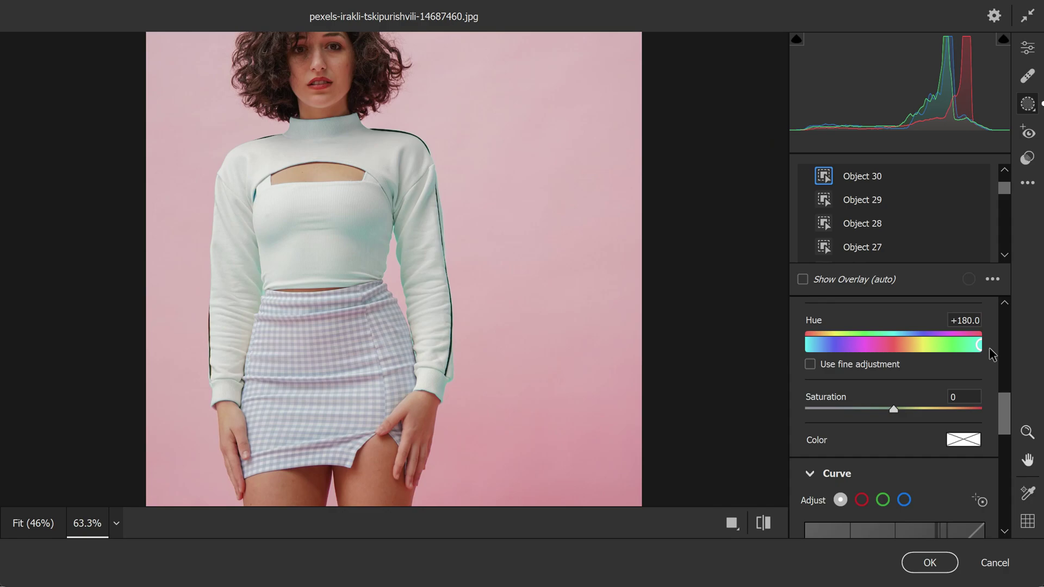
pyautogui.moveTo(993, 354)
pyautogui.mouseDown()
pyautogui.moveTo(940, 350)
pyautogui.moveTo(988, 356)
pyautogui.mouseUp()
pyautogui.moveTo(1003, 406); pyautogui.dragTo(1008, 437)
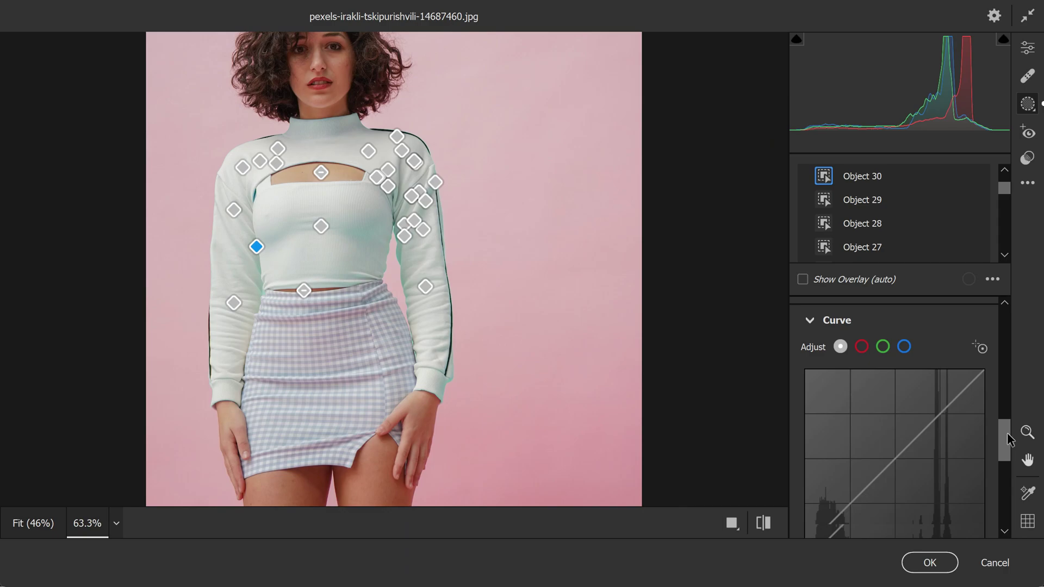
# - Bend Mask 1's red, green and blue channel curves to tint the top soft lime green
pyautogui.moveTo(1007, 438); pyautogui.dragTo(1007, 441)
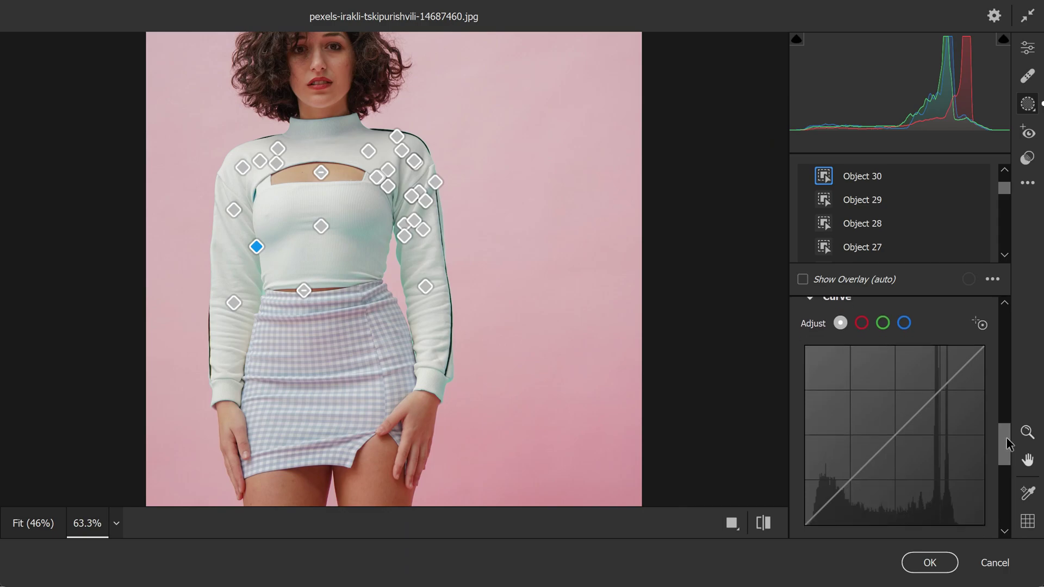
pyautogui.click(862, 323)
pyautogui.moveTo(899, 431); pyautogui.dragTo(931, 455)
pyautogui.click(883, 324)
pyautogui.click(903, 323)
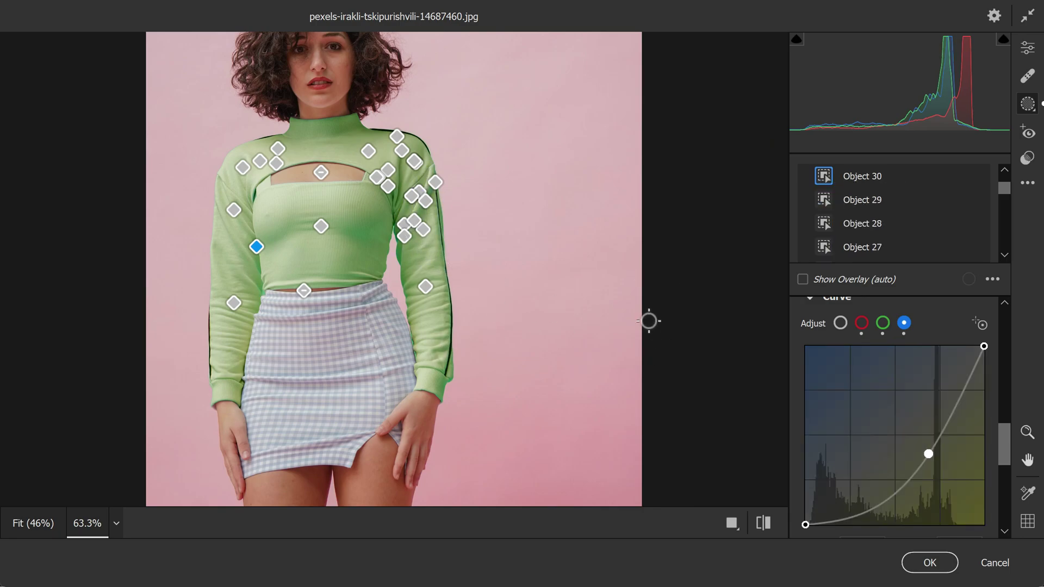
pyautogui.moveTo(1007, 443); pyautogui.dragTo(1001, 363)
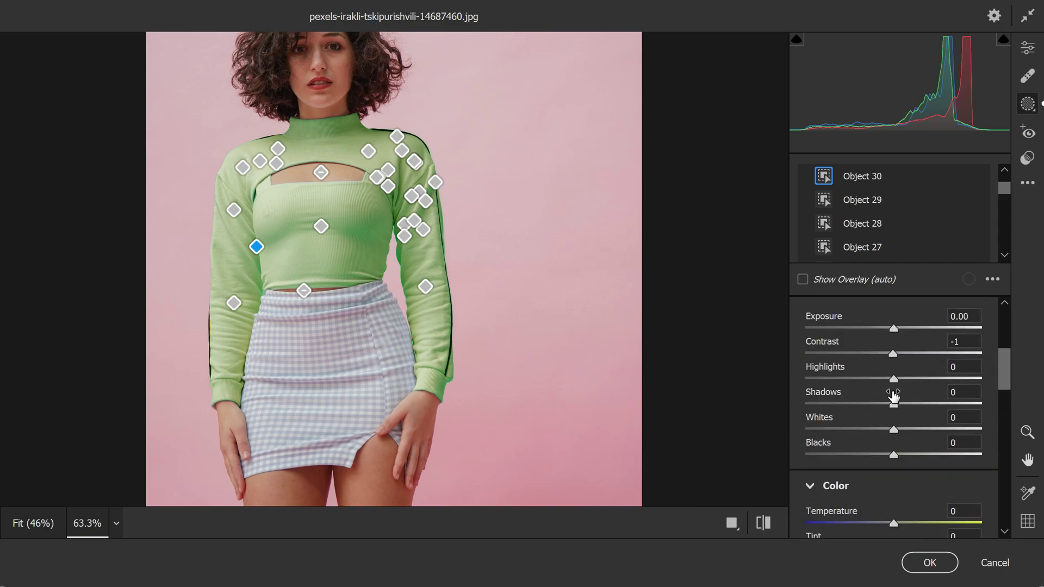
# - Set Mask 1's Blacks to -20 with Highlights +12, Shadows +30, Whites -18, then view the original top
pyautogui.moveTo(894, 458); pyautogui.dragTo(904, 387)
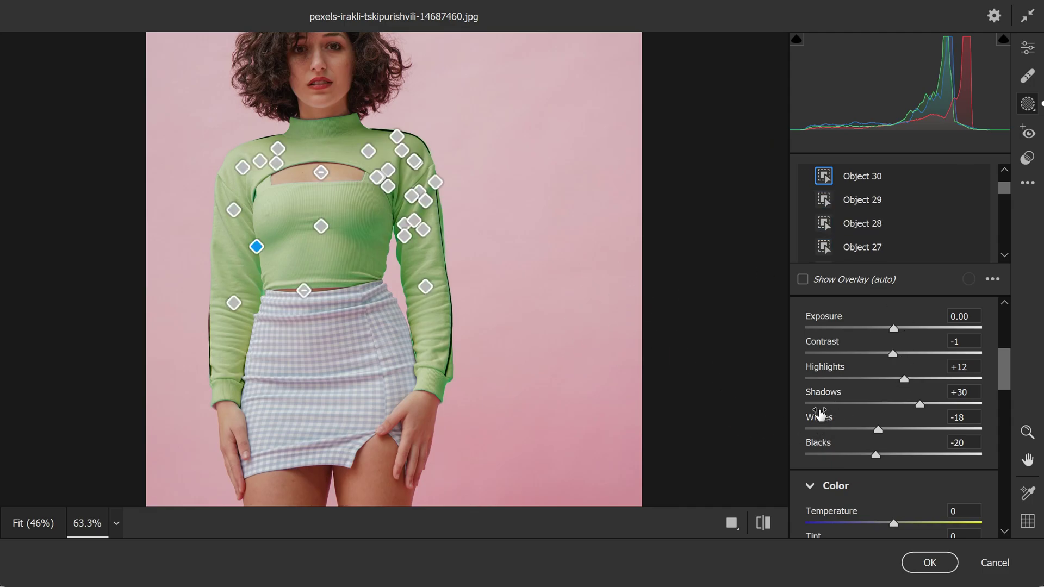
pyautogui.click(764, 523)
# - Toggle before/after to compare the green top with the original, then deselect Mask 1
pyautogui.click(765, 523)
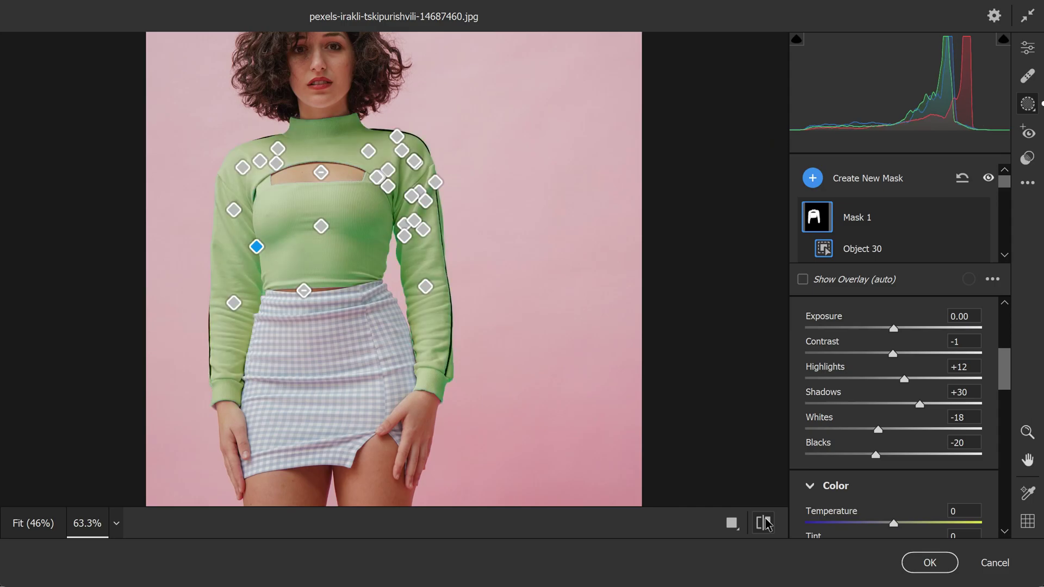
pyautogui.click(764, 523)
pyautogui.click(764, 522)
pyautogui.moveTo(815, 226)
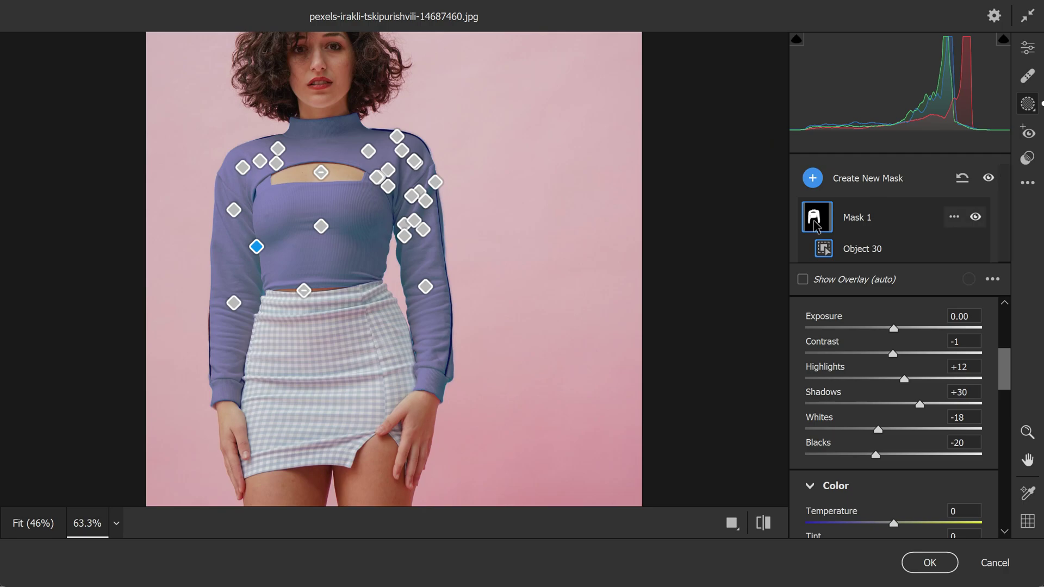
pyautogui.click(816, 225)
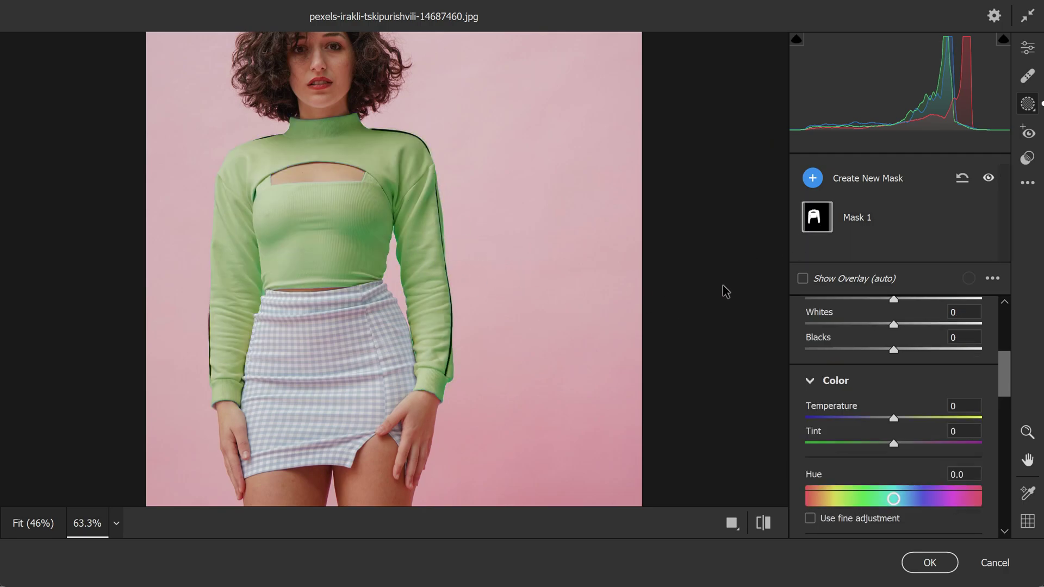
# - Create Mask 2 with Select Objects, painting the skirt hem, left side, lower right and waistband
pyautogui.scroll(-3, 354, 381)
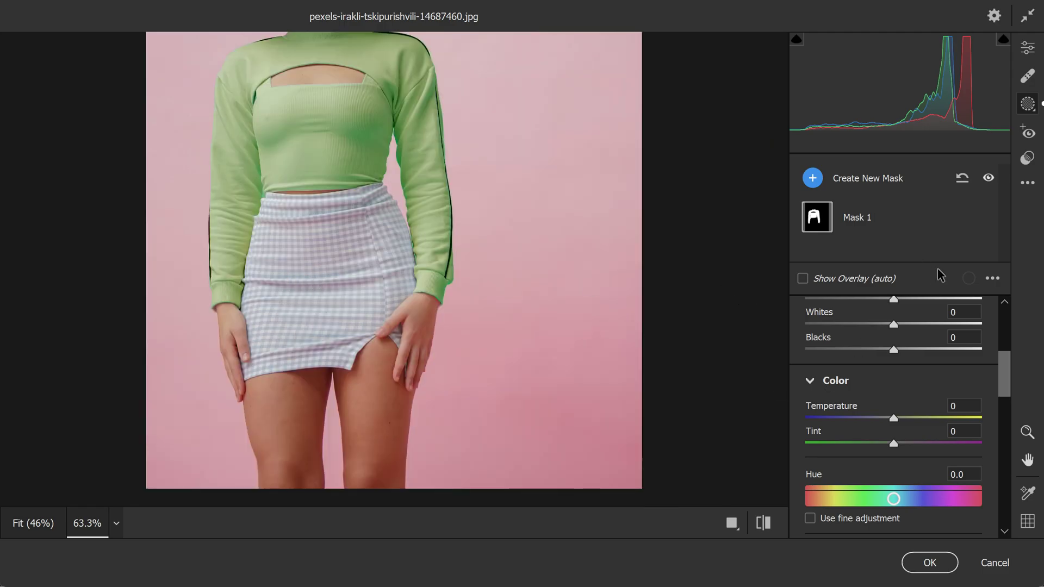
pyautogui.click(812, 178)
pyautogui.click(897, 241)
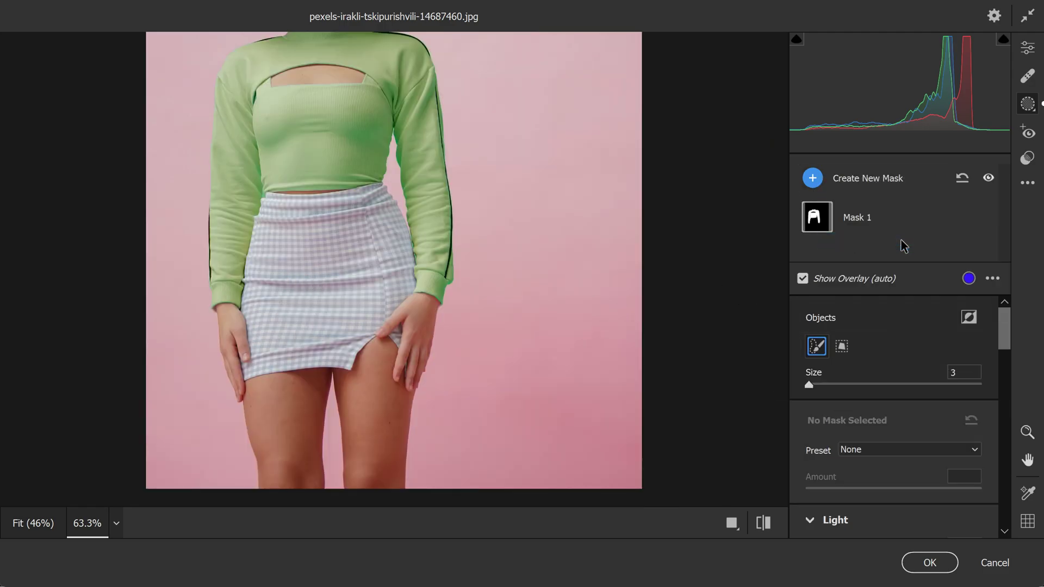
pyautogui.moveTo(243, 370)
pyautogui.mouseDown()
pyautogui.moveTo(312, 366)
pyautogui.moveTo(373, 331)
pyautogui.moveTo(258, 365)
pyautogui.moveTo(249, 308)
pyautogui.moveTo(266, 200)
pyautogui.moveTo(376, 191)
pyautogui.moveTo(404, 241)
pyautogui.moveTo(387, 354)
pyautogui.mouseUp()
pyautogui.moveTo(264, 354)
pyautogui.mouseDown()
pyautogui.moveTo(256, 258)
pyautogui.moveTo(260, 212)
pyautogui.moveTo(275, 200)
pyautogui.moveTo(393, 203)
pyautogui.moveTo(351, 325)
pyautogui.moveTo(267, 296)
pyautogui.moveTo(280, 218)
pyautogui.moveTo(368, 216)
pyautogui.moveTo(384, 269)
pyautogui.moveTo(285, 298)
pyautogui.moveTo(261, 353)
pyautogui.moveTo(348, 347)
pyautogui.moveTo(338, 354)
pyautogui.moveTo(393, 272)
pyautogui.mouseUp()
pyautogui.moveTo(396, 326); pyautogui.dragTo(399, 349)
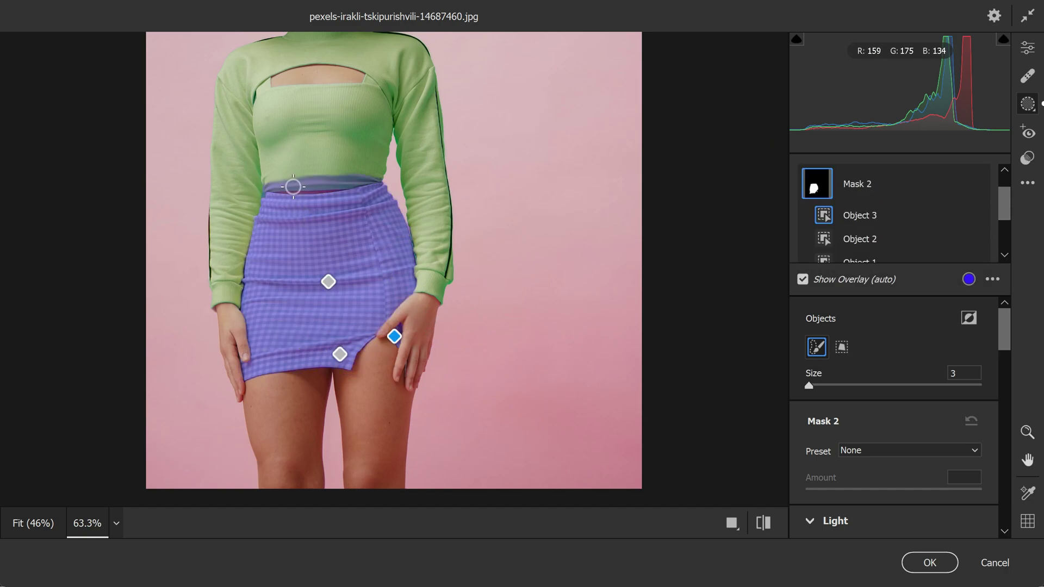
pyautogui.moveTo(264, 184)
pyautogui.mouseDown()
pyautogui.moveTo(368, 178)
pyautogui.moveTo(276, 185)
pyautogui.moveTo(326, 185)
pyautogui.mouseUp()
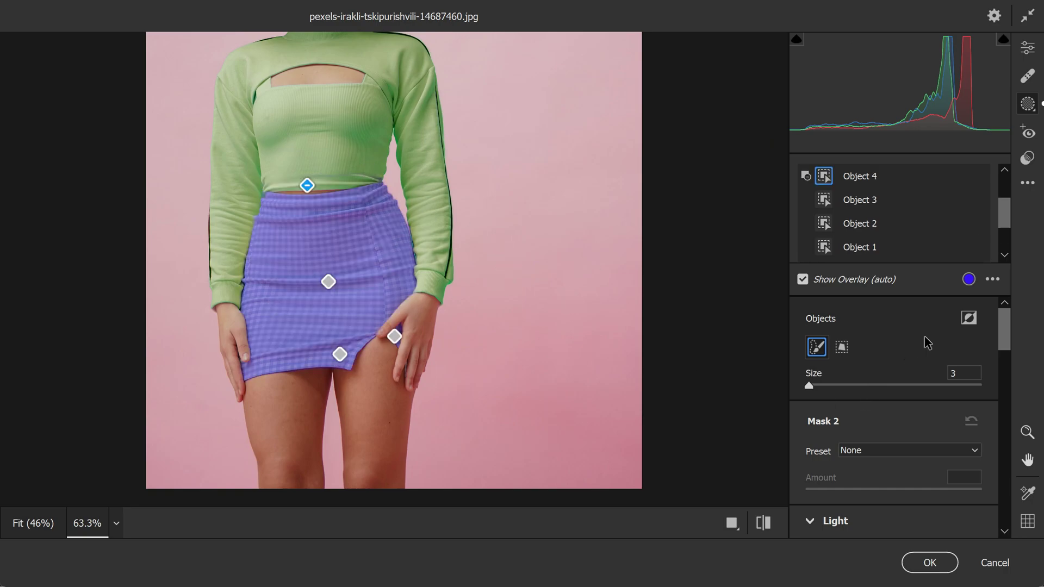
pyautogui.scroll(-10, 932, 405)
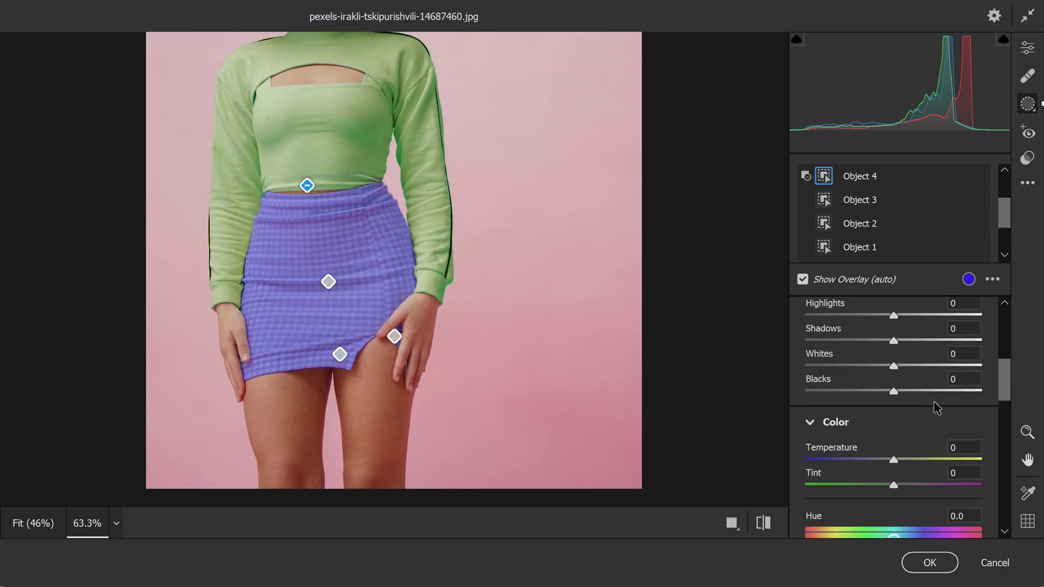
# - Shift Mask 2's Hue to +62.5 to recolour the skirt
pyautogui.moveTo(895, 345); pyautogui.dragTo(967, 359)
pyautogui.moveTo(978, 359); pyautogui.dragTo(924, 368)
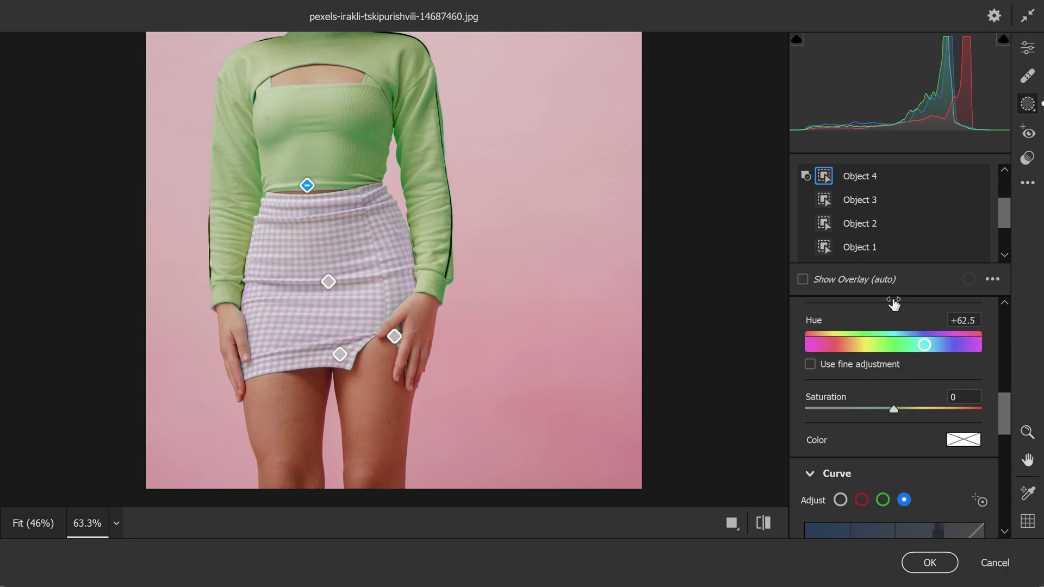
pyautogui.scroll(2, 890, 304)
pyautogui.scroll(2, 892, 234)
pyautogui.scroll(4, 897, 348)
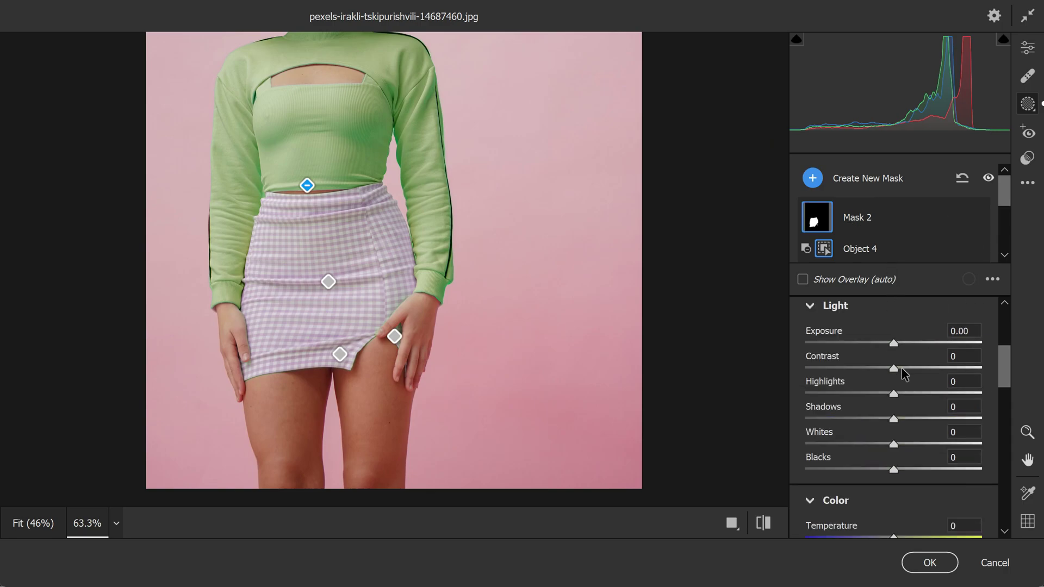
# - Set the skirt's Exposure -3.35, Contrast +9, Highlights +81, Shadows -100, Whites +39, Blacks -12
pyautogui.moveTo(893, 343); pyautogui.dragTo(824, 358)
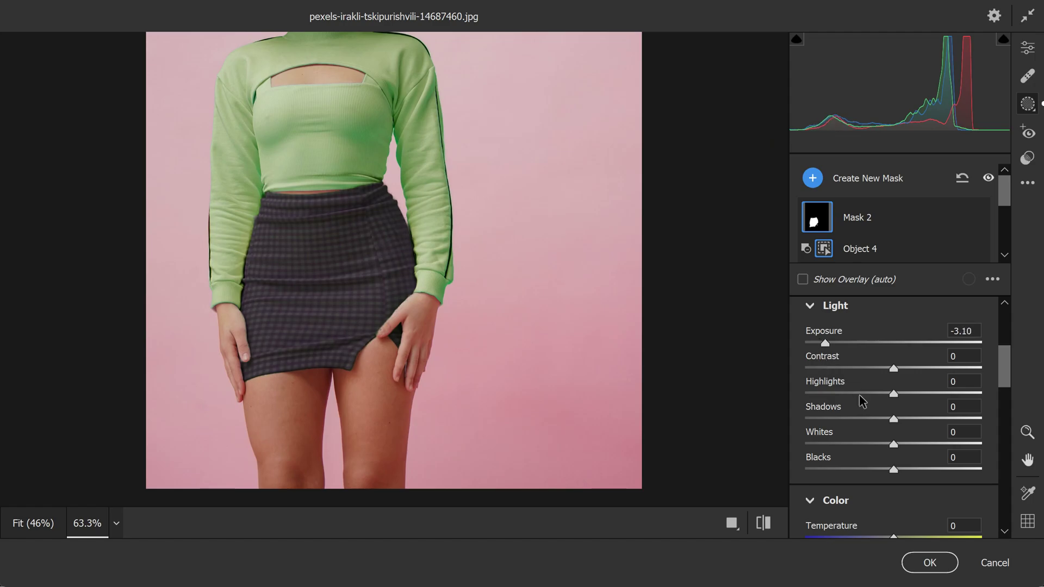
pyautogui.moveTo(893, 418); pyautogui.dragTo(805, 418)
pyautogui.moveTo(893, 444); pyautogui.dragTo(927, 444)
pyautogui.moveTo(893, 469)
pyautogui.mouseDown()
pyautogui.moveTo(863, 469)
pyautogui.moveTo(883, 469)
pyautogui.mouseUp()
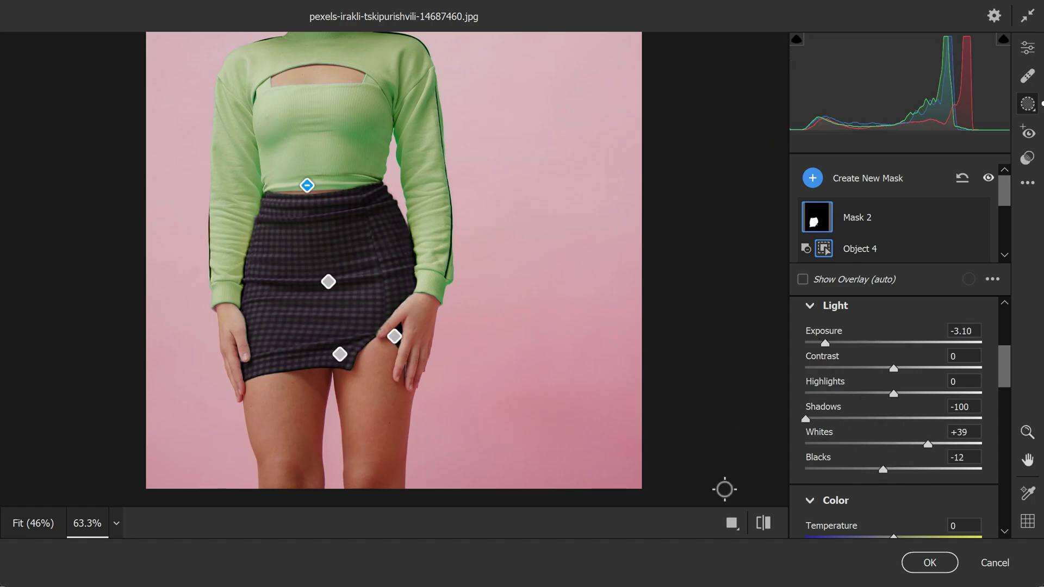
pyautogui.scroll(-2, 724, 489)
pyautogui.scroll(1, 724, 489)
pyautogui.moveTo(893, 393); pyautogui.dragTo(964, 393)
pyautogui.moveTo(893, 368); pyautogui.dragTo(901, 368)
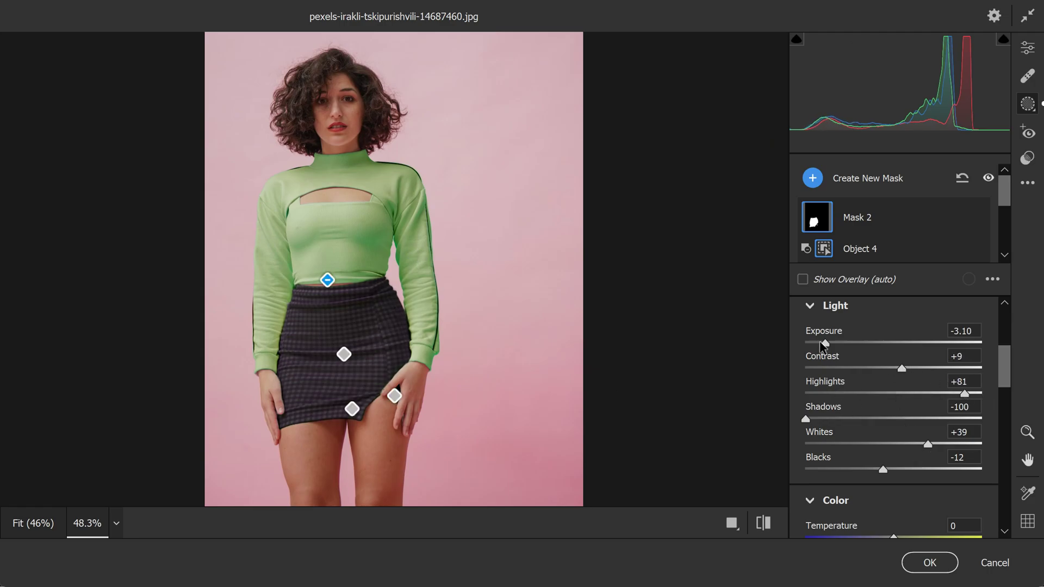
pyautogui.moveTo(824, 345); pyautogui.dragTo(820, 346)
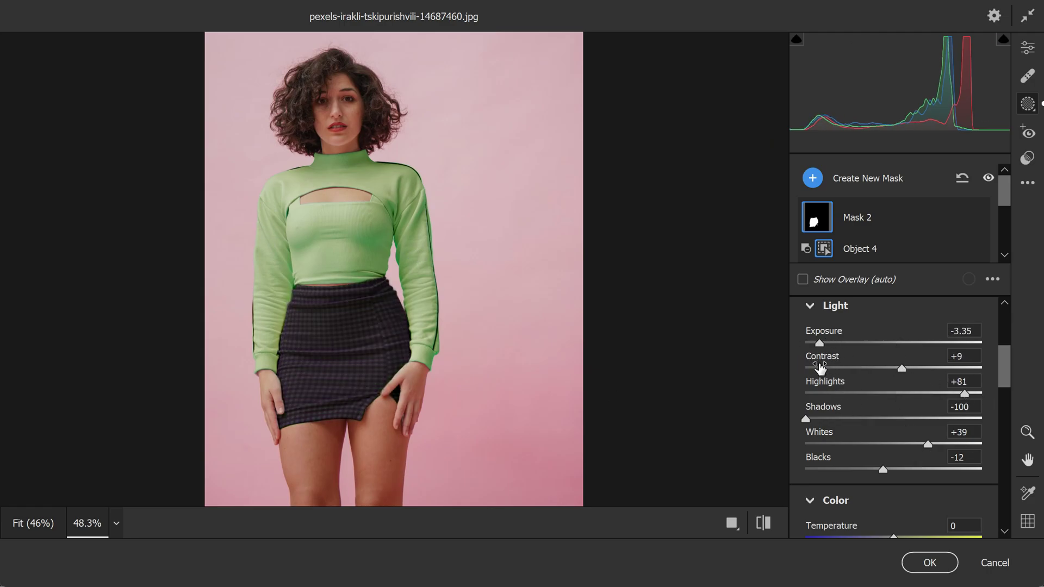
# - Set Temperature +16 and Tint -28 to tint the skirt dark green, then apply Camera Raw
pyautogui.click(763, 523)
pyautogui.click(763, 523)
pyautogui.scroll(-2, 859, 449)
pyautogui.moveTo(893, 440); pyautogui.dragTo(867, 465)
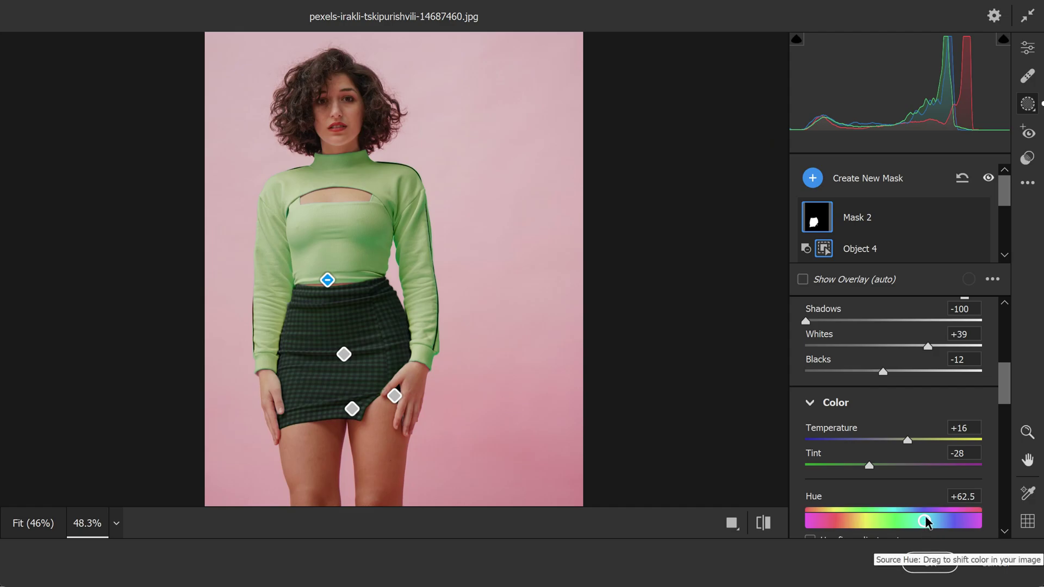
pyautogui.click(915, 569)
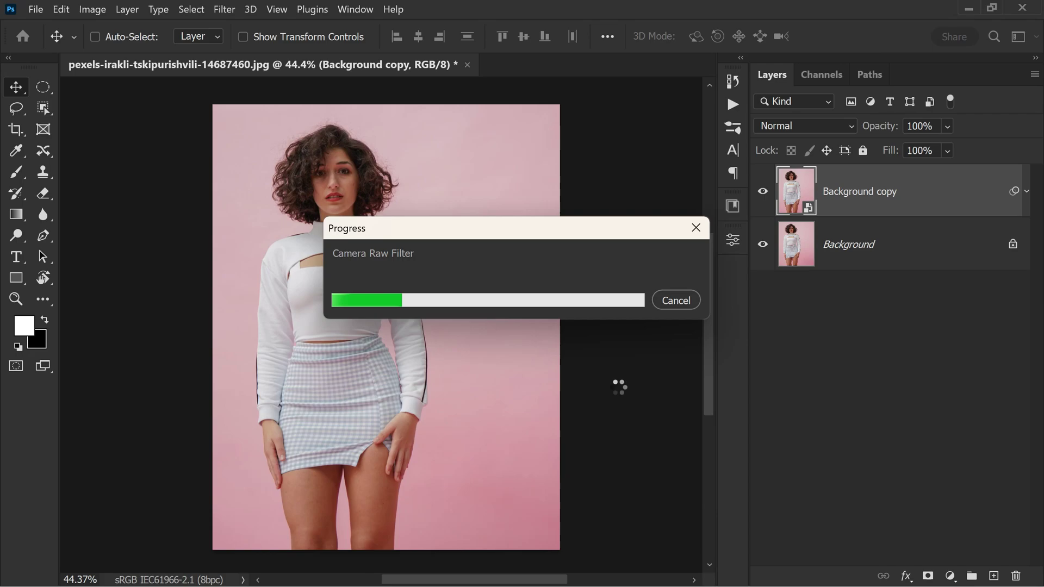
# - Alternate between the original photo and the Camera Raw result, ending with both layers visible
pyautogui.scroll(-1, 581, 292)
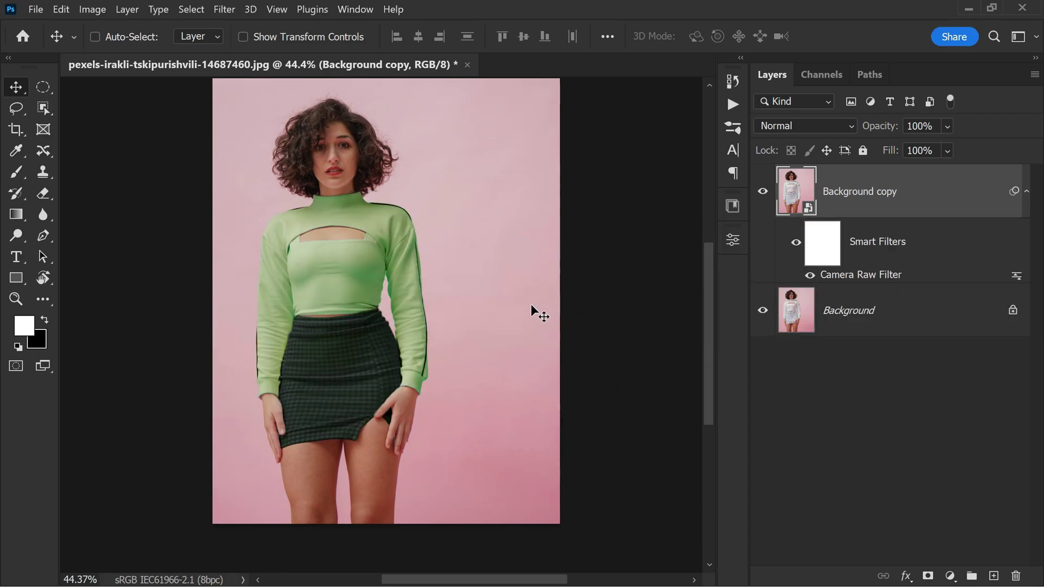
pyautogui.keyDown('alt'); pyautogui.click(762, 320); pyautogui.keyUp('alt')
pyautogui.keyDown('alt'); pyautogui.click(763, 321); pyautogui.keyUp('alt')
pyautogui.keyDown('alt'); pyautogui.click(764, 323); pyautogui.keyUp('alt')
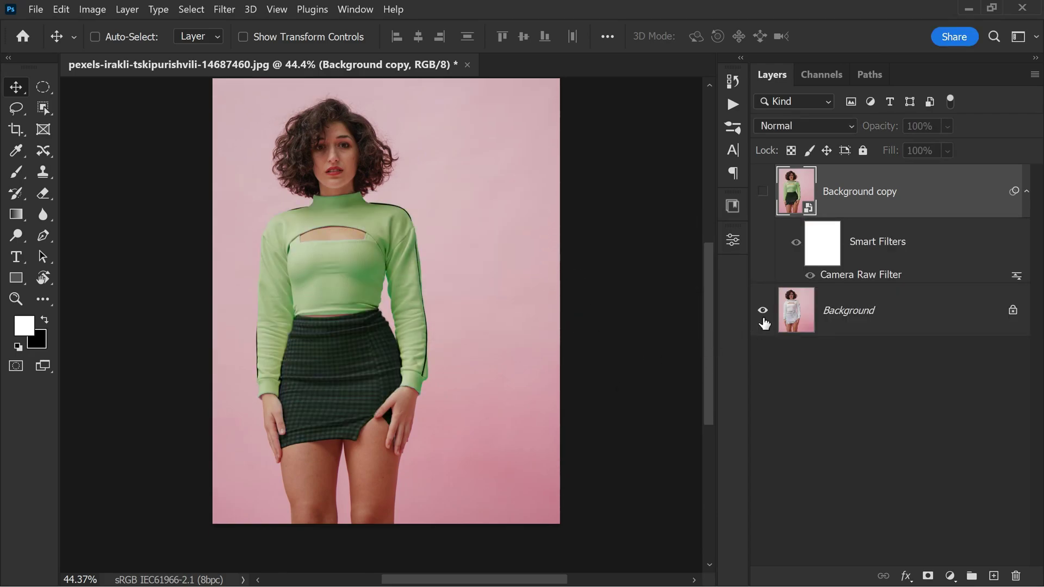
pyautogui.keyDown('alt'); pyautogui.click(764, 324); pyautogui.keyUp('alt')
pyautogui.keyDown('alt'); pyautogui.click(764, 323); pyautogui.keyUp('alt')
pyautogui.keyDown('alt'); pyautogui.click(764, 324); pyautogui.keyUp('alt')
pyautogui.keyDown('alt'); pyautogui.click(764, 323); pyautogui.keyUp('alt')
pyautogui.keyDown('alt'); pyautogui.click(764, 323); pyautogui.keyUp('alt')
pyautogui.keyDown('alt'); pyautogui.click(764, 323); pyautogui.keyUp('alt')
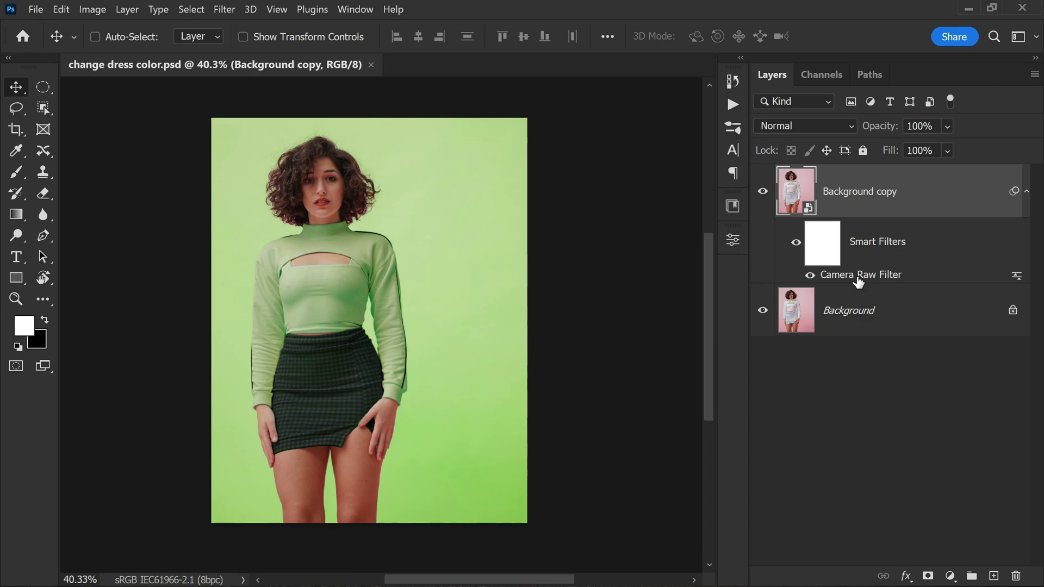
# - Reopen the Camera Raw Filter smart filter, show the mask list and select the skirt's Mask 2
pyautogui.doubleClick(859, 278)
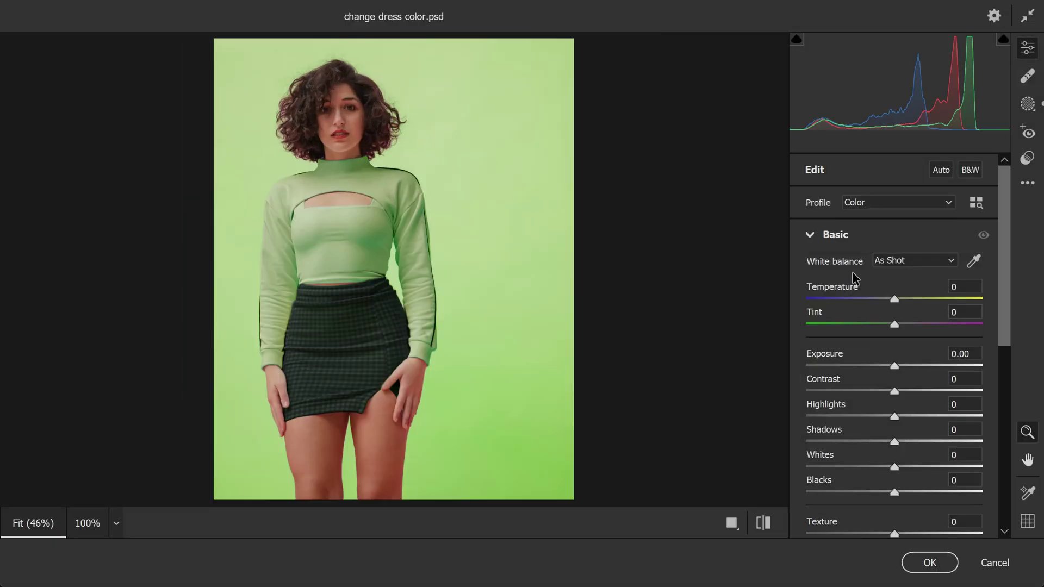
pyautogui.click(1029, 109)
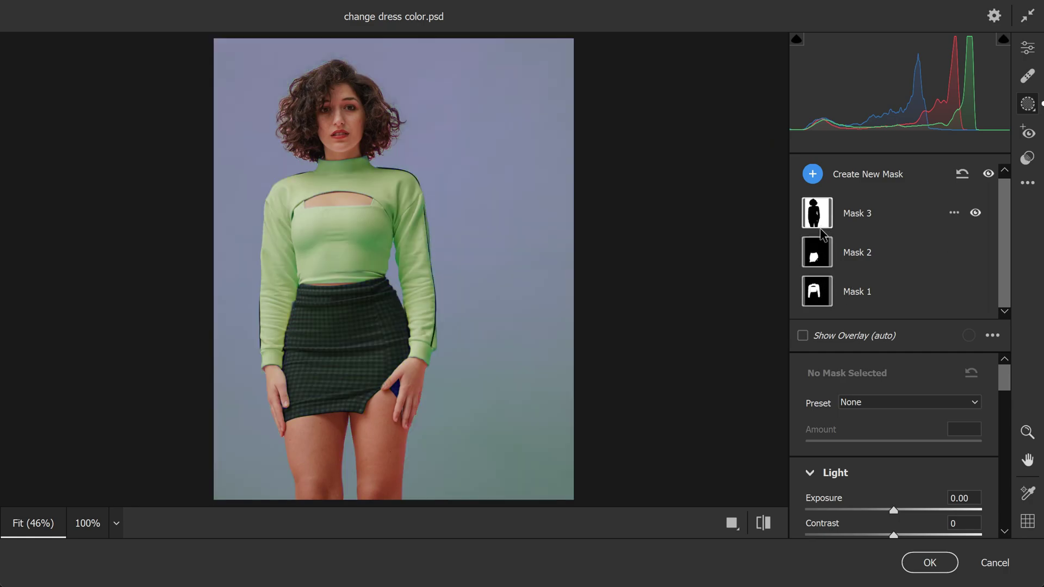
pyautogui.click(821, 255)
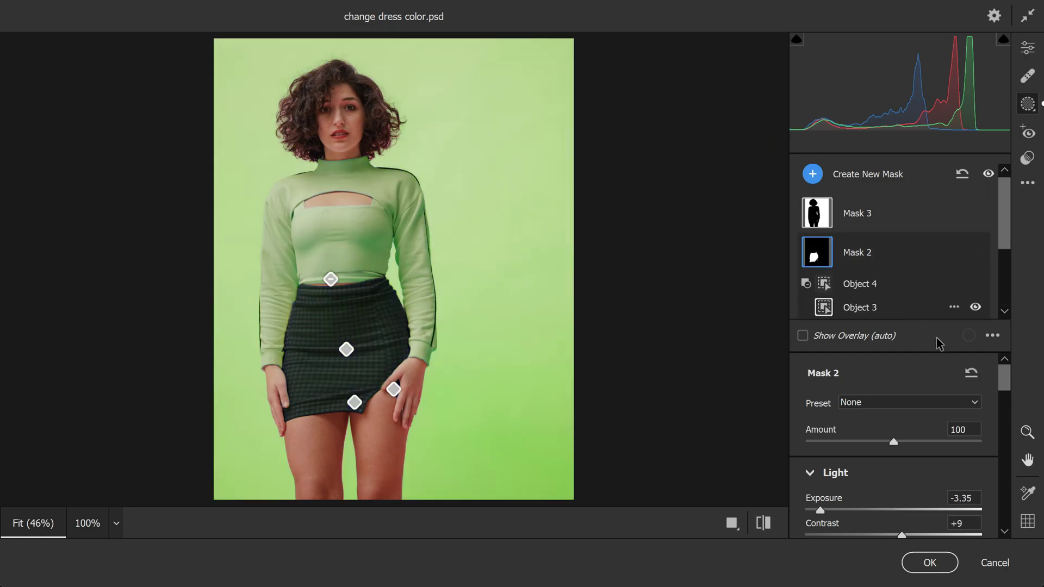
pyautogui.scroll(-8, 919, 419)
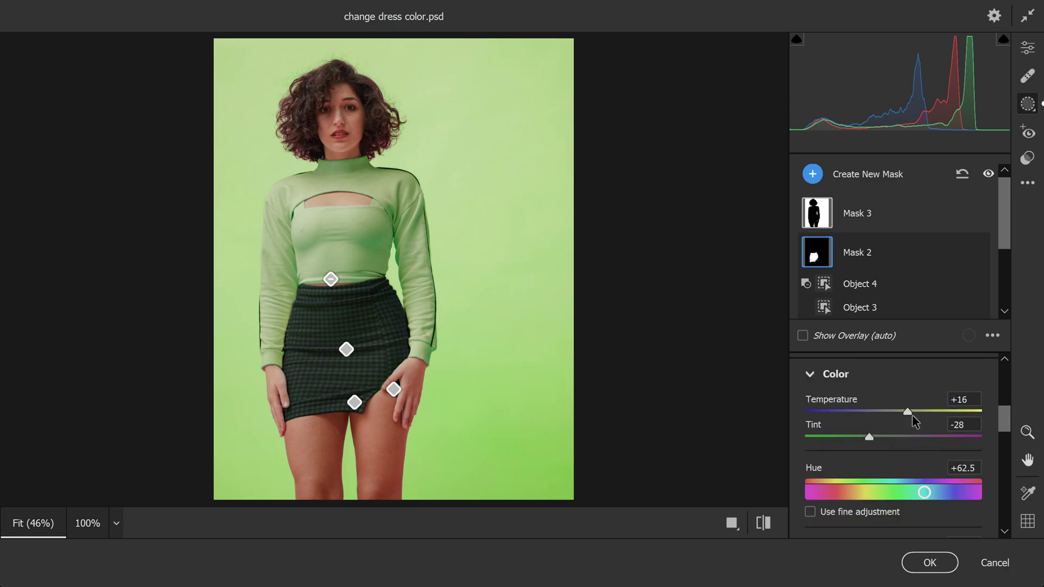
pyautogui.moveTo(908, 412)
pyautogui.mouseDown()
pyautogui.moveTo(829, 413)
pyautogui.moveTo(982, 411)
pyautogui.moveTo(888, 416)
pyautogui.moveTo(909, 415)
pyautogui.mouseUp()
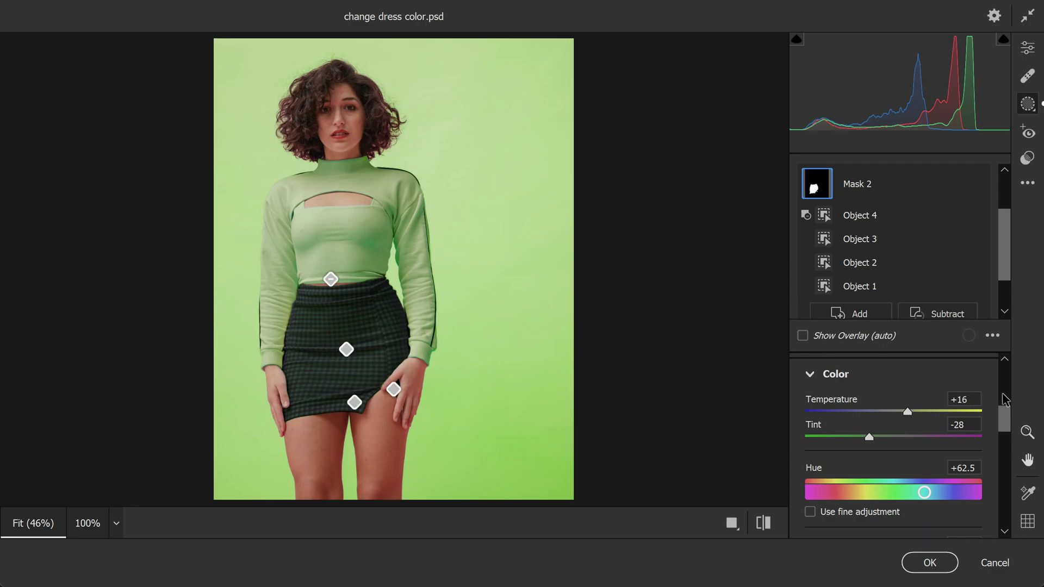
pyautogui.moveTo(1006, 419); pyautogui.dragTo(1006, 431)
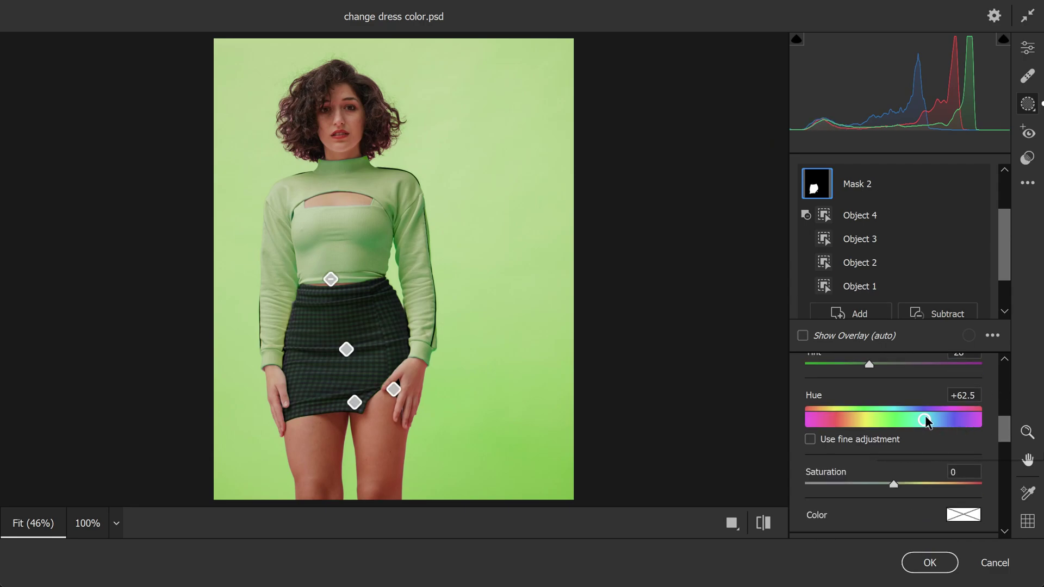
pyautogui.moveTo(924, 422)
pyautogui.mouseDown()
pyautogui.moveTo(812, 417)
pyautogui.moveTo(967, 432)
pyautogui.moveTo(915, 431)
pyautogui.moveTo(927, 435)
pyautogui.mouseUp()
pyautogui.moveTo(1004, 423); pyautogui.dragTo(1006, 457)
# - Turn the skirt deep red by lifting Mask 2's red curve, lowering green, and editing blue
pyautogui.click(862, 380)
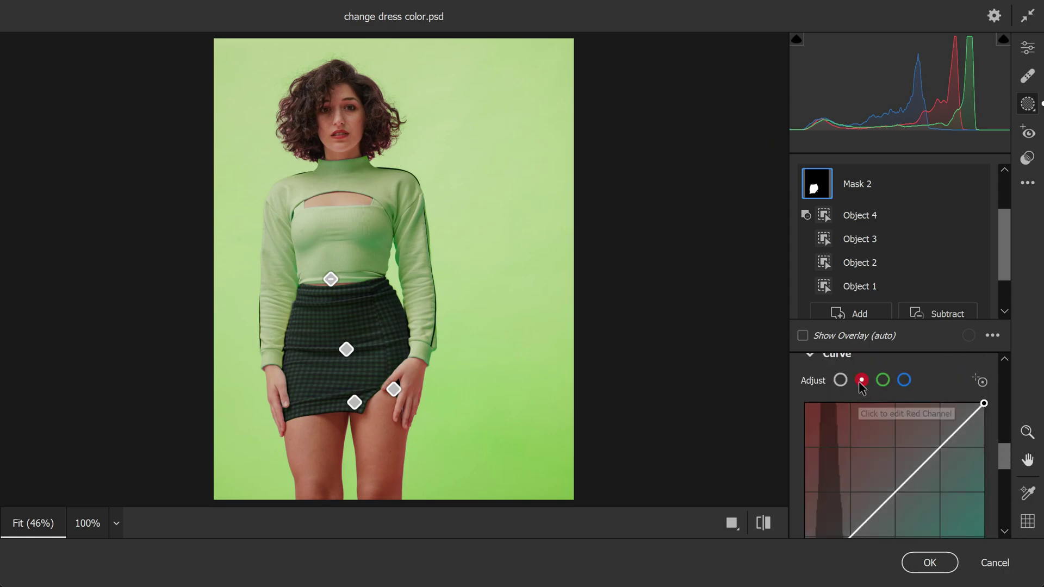
pyautogui.moveTo(901, 485); pyautogui.dragTo(870, 458)
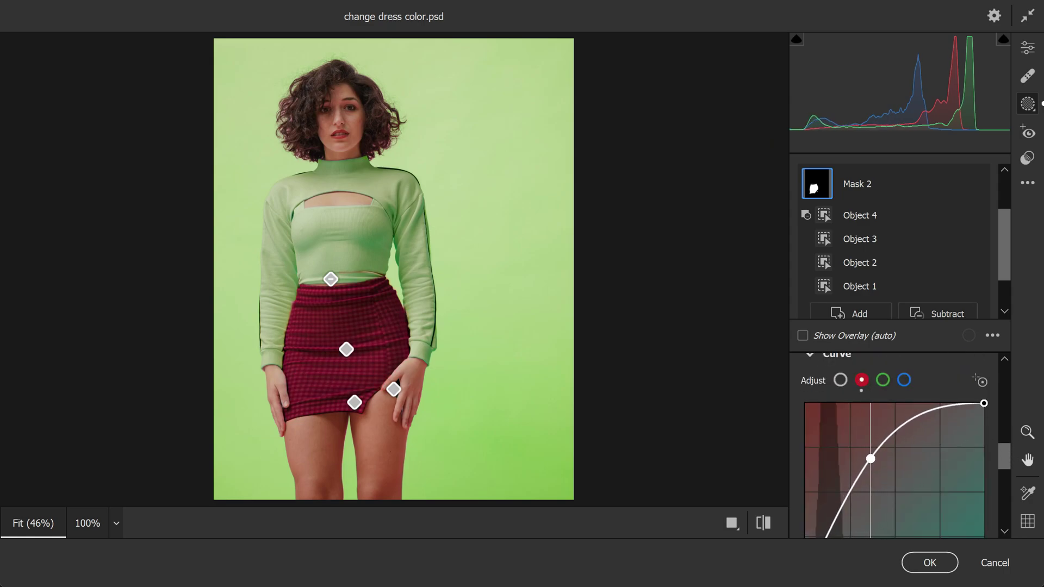
pyautogui.click(882, 380)
pyautogui.moveTo(904, 482); pyautogui.dragTo(925, 494)
pyautogui.click(904, 380)
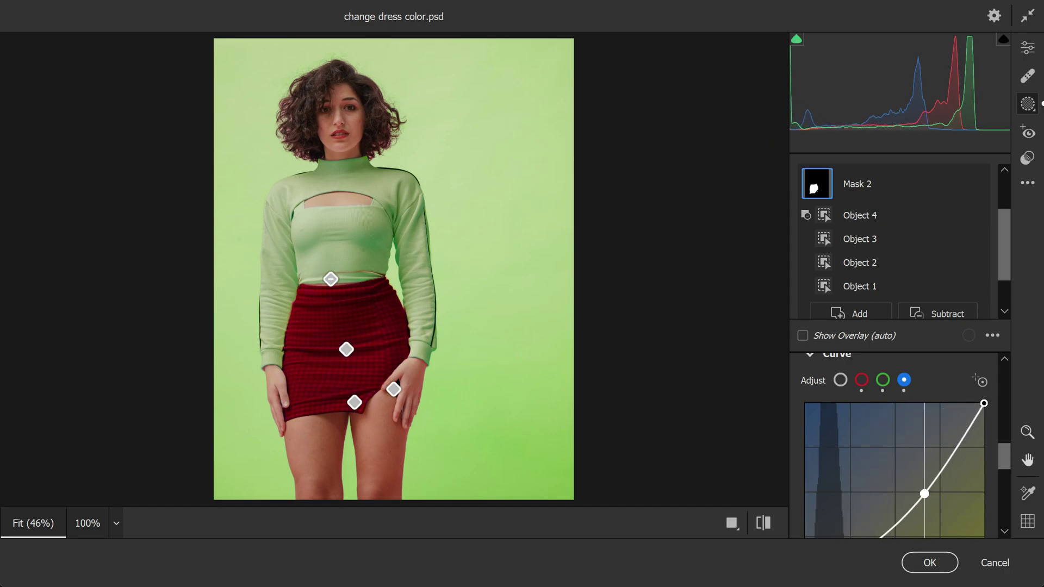